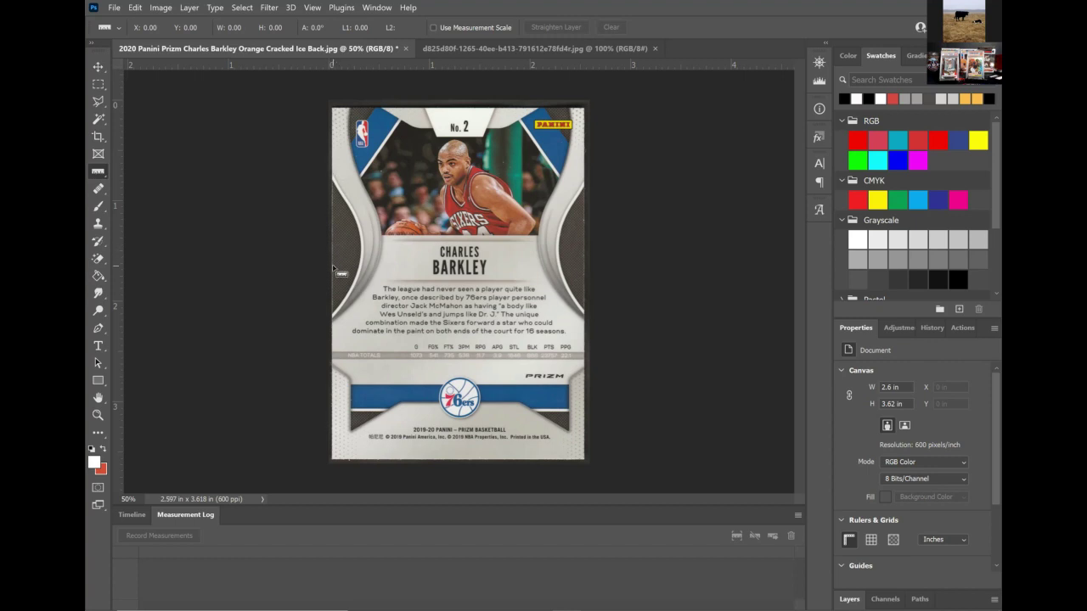
- Place a vertical guide at about 1.3 in and a horizontal guide at about 1.81 in, crossing at the centre of the card scan
left_click_drag(117, 280, 458, 255)
left_click_drag(458, 93, 458, 94)
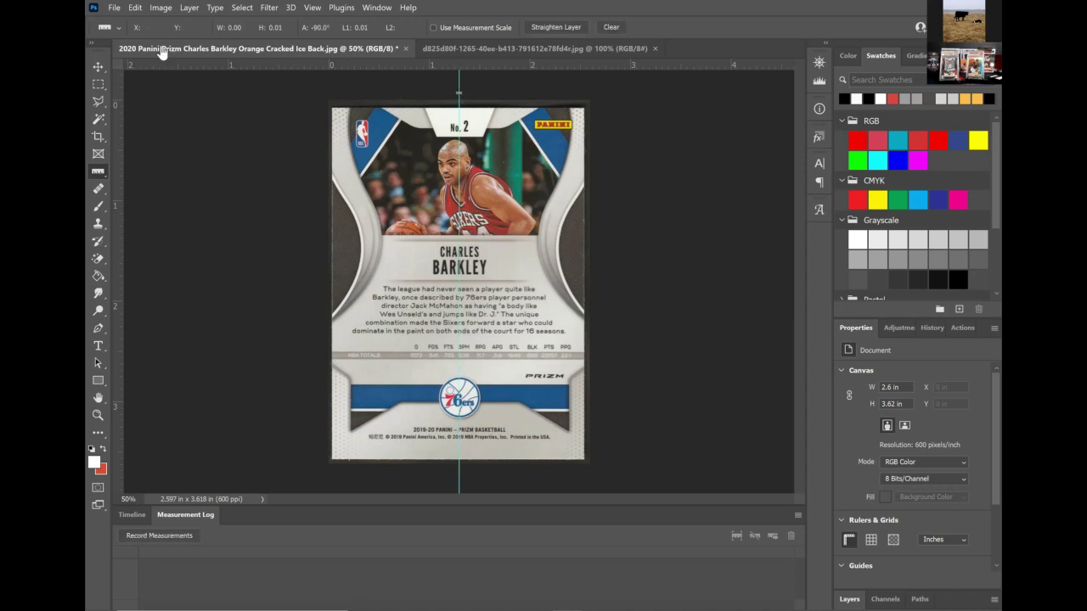
left_click(97, 68)
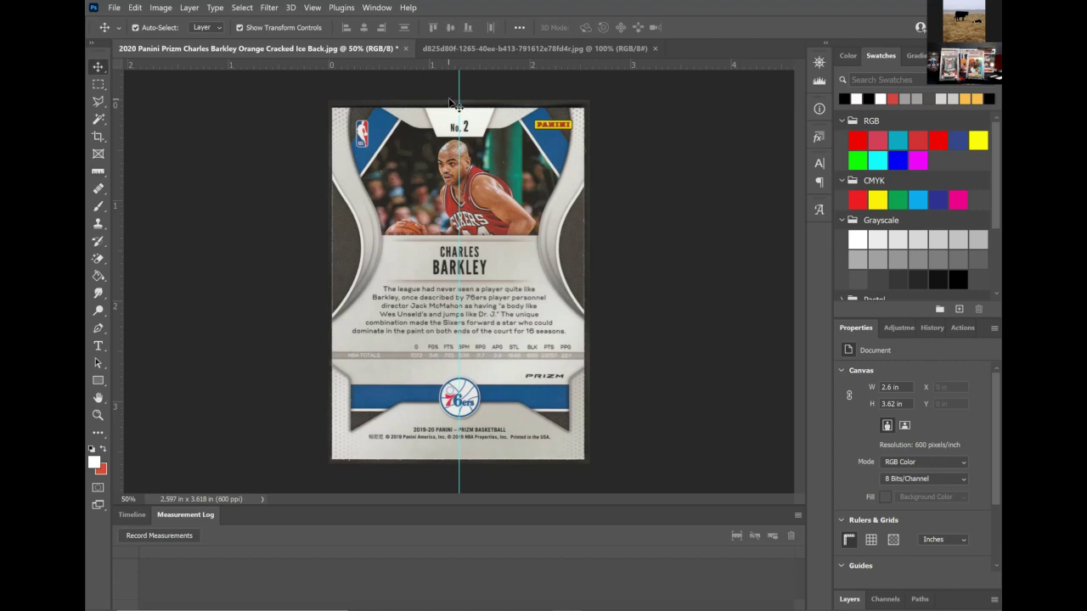
left_click_drag(456, 91, 453, 92)
left_click_drag(416, 62, 415, 281)
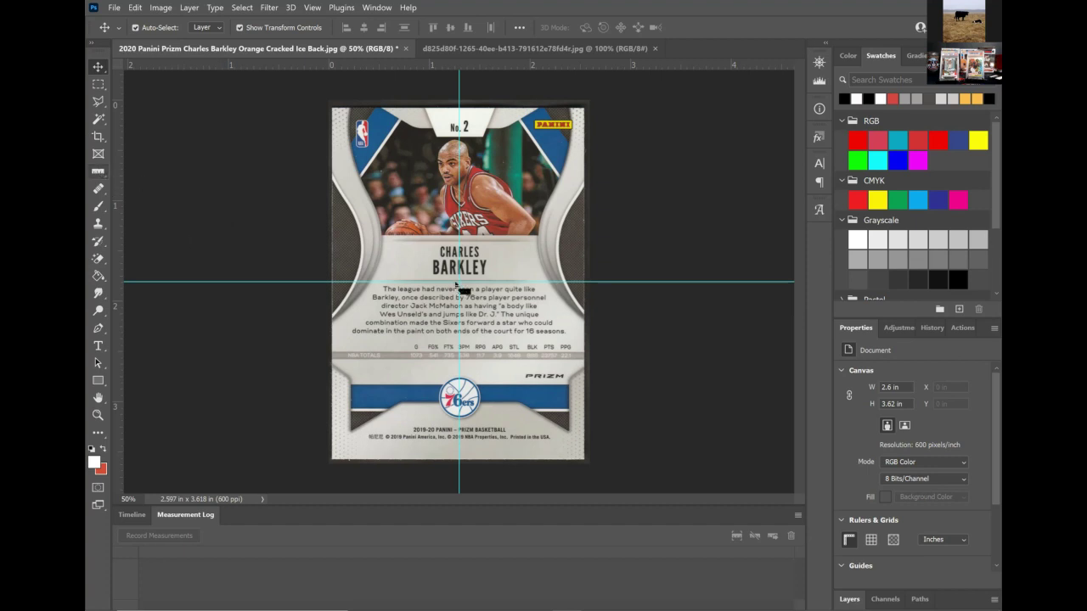
- Measure horizontally from the guide intersection to the card's right edge with the Ruler tool and record it in the measurement log
key("i")
left_click_drag(459, 281, 584, 286)
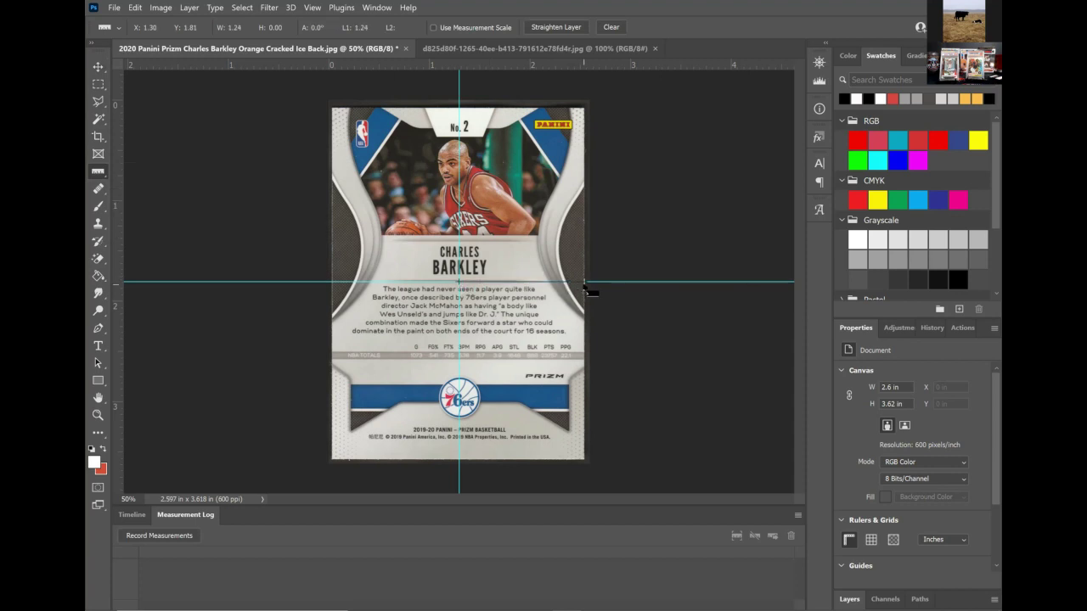
left_click(177, 535)
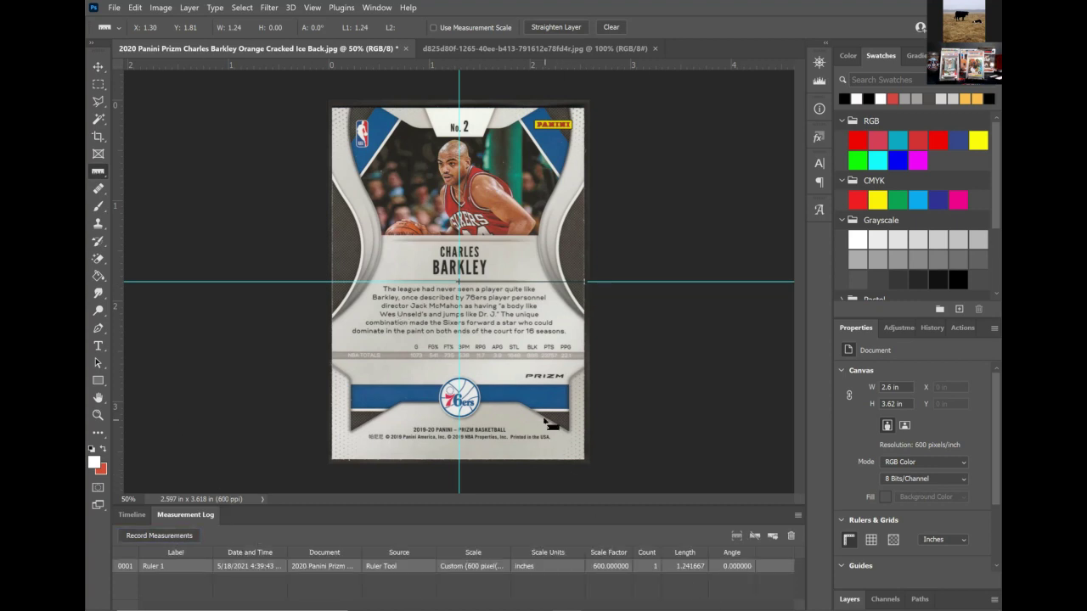
- Measure horizontally from the guide intersection to the card's left edge and record it in the measurement log
left_click_drag(453, 260, 459, 259)
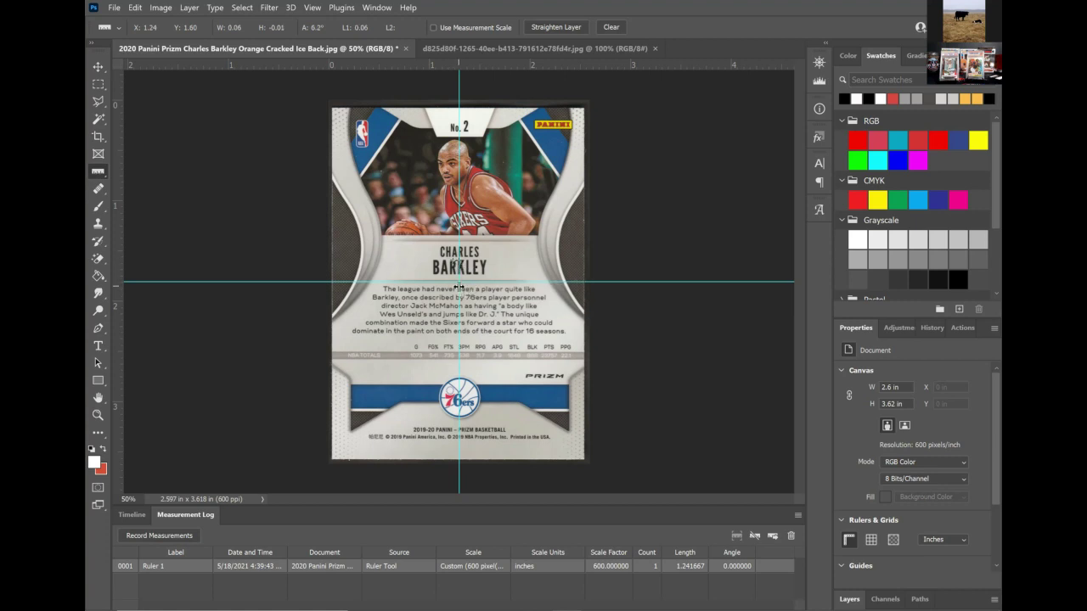
key("ctrl+plus")
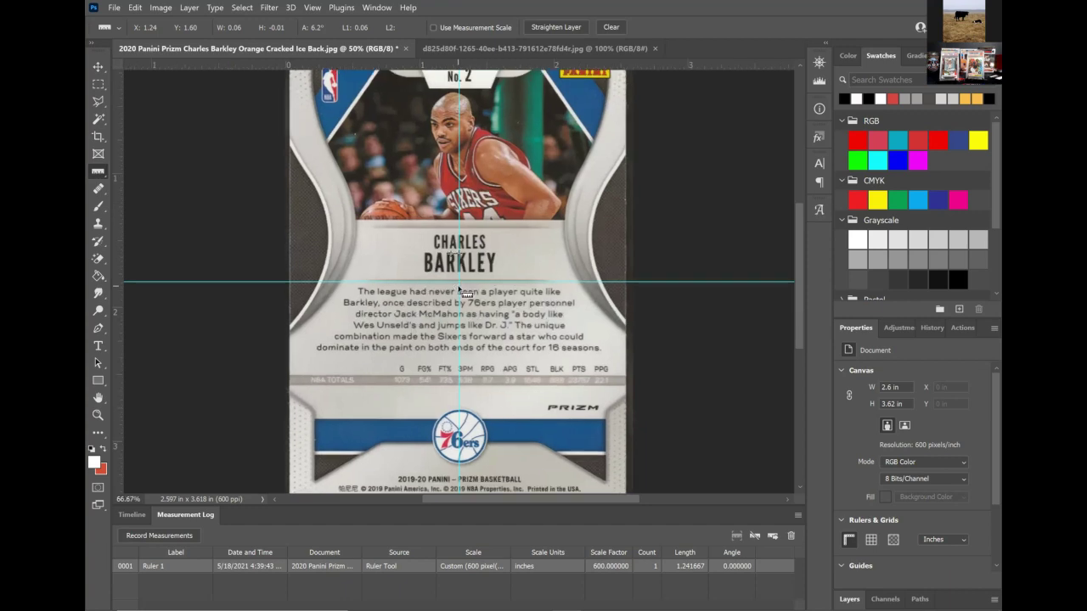
key("ctrl+plus")
key("ctrl+plus")
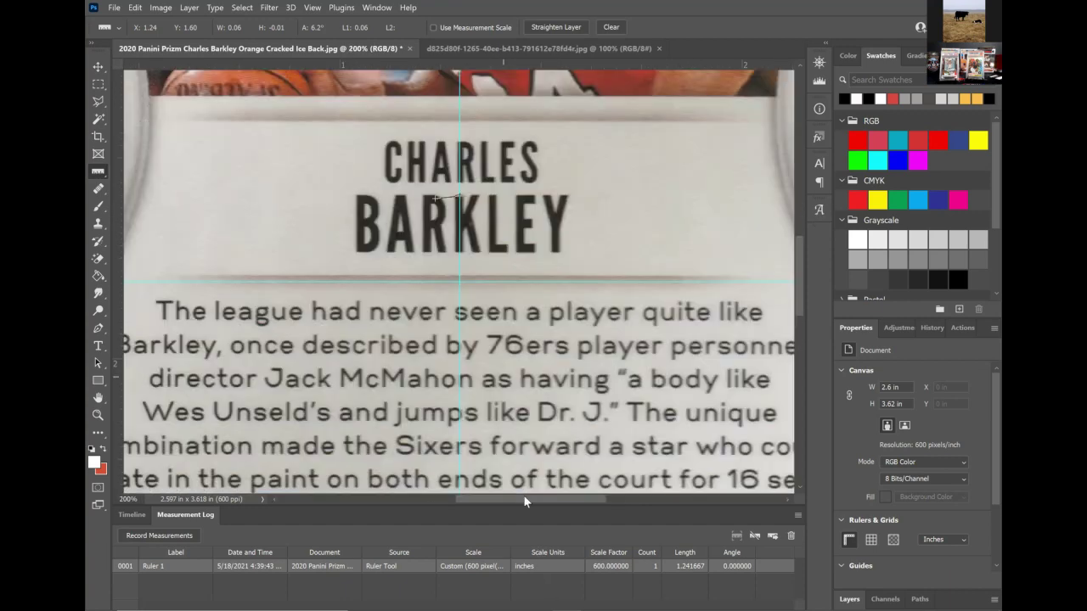
left_click_drag(471, 501, 448, 501)
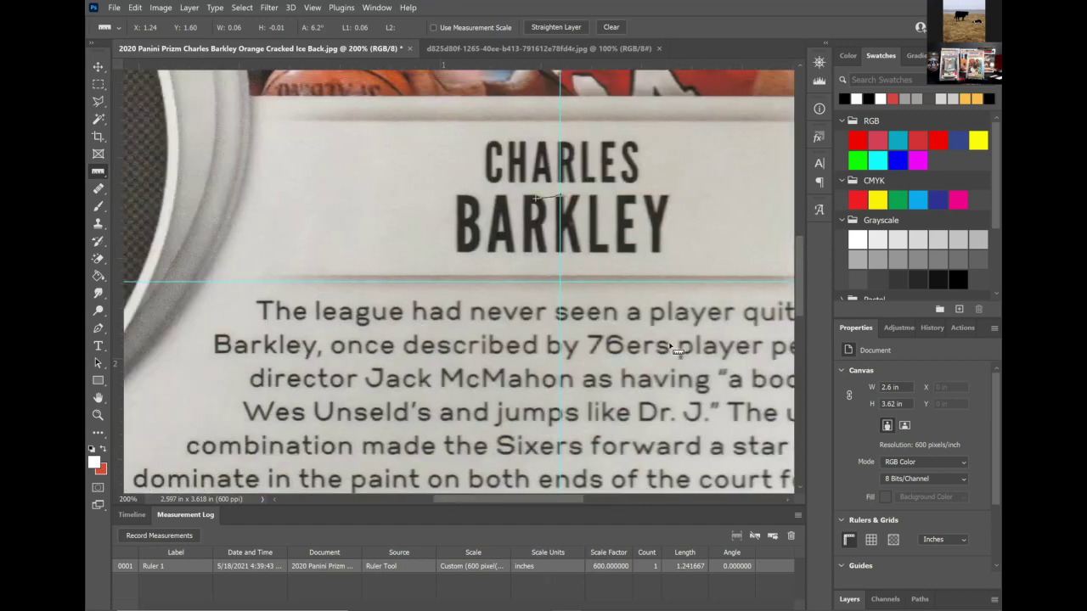
scroll(718, 288, "left", 3)
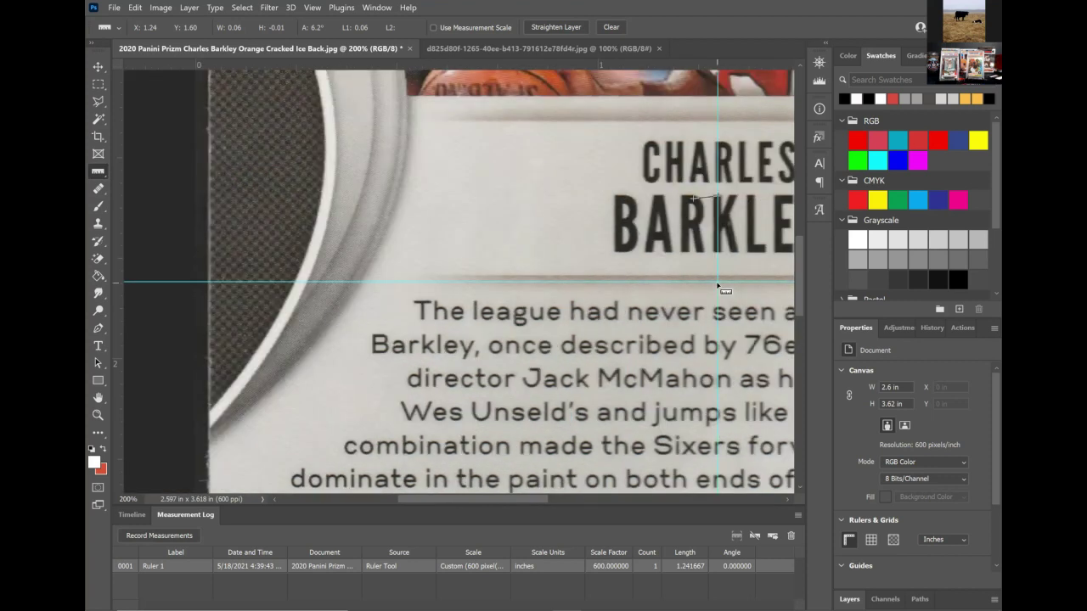
left_click_drag(719, 281, 206, 285)
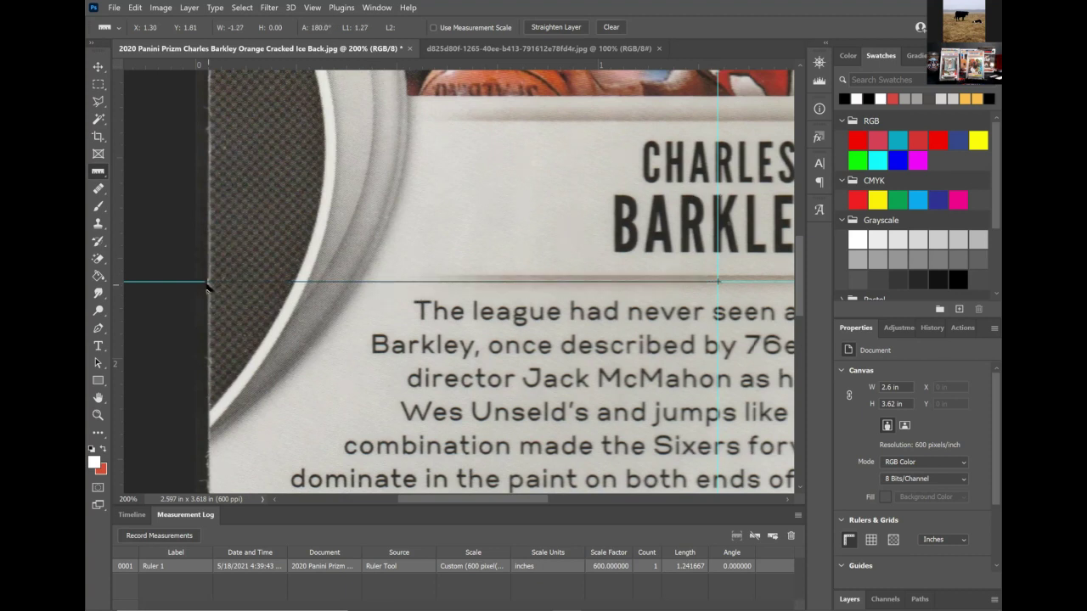
left_click(159, 535)
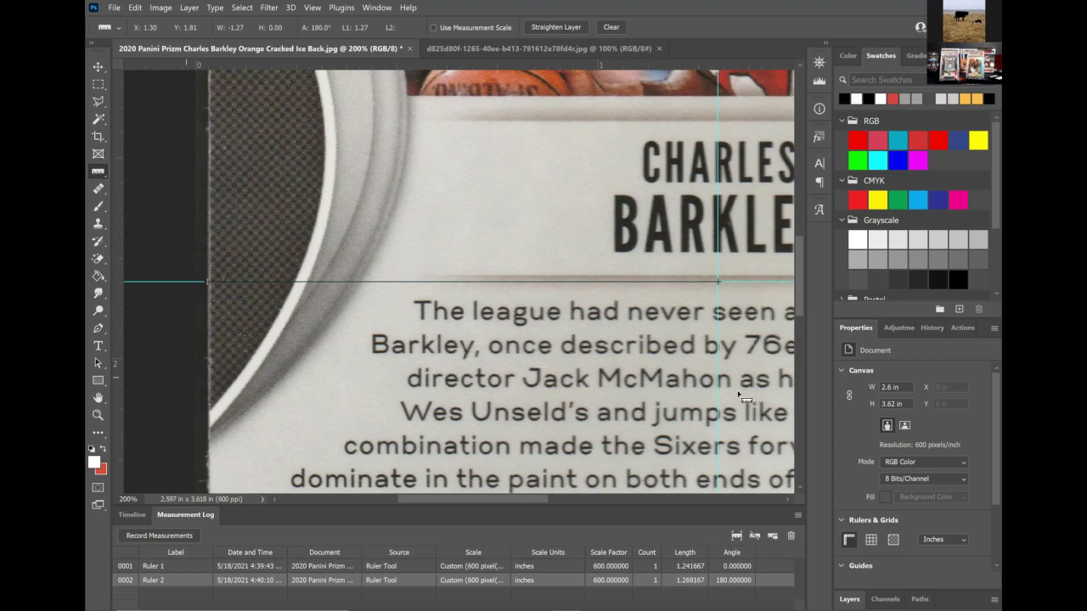
- Measure vertically from the guide intersection to the card's top edge and record it in the measurement log
scroll(798, 271, "up", 2)
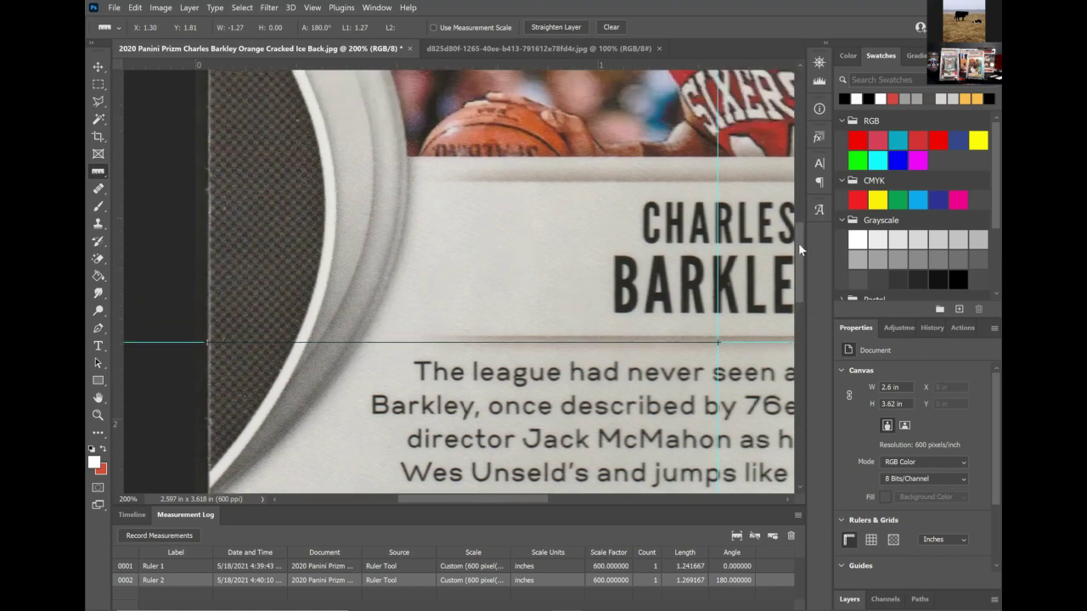
scroll(799, 226, "up", 4)
scroll(800, 225, "up", 5)
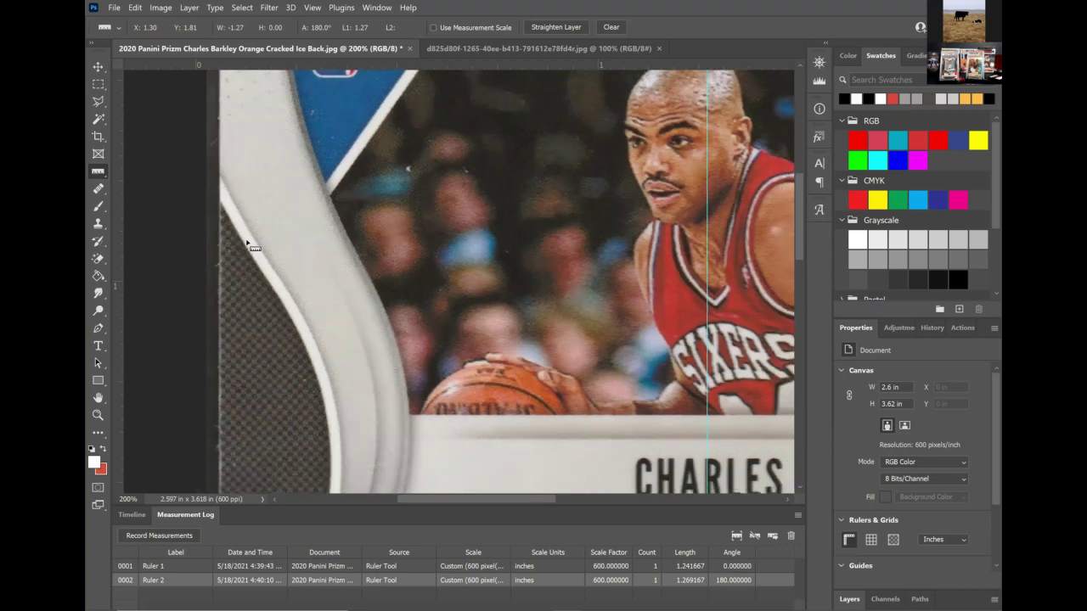
key("ctrl+minus")
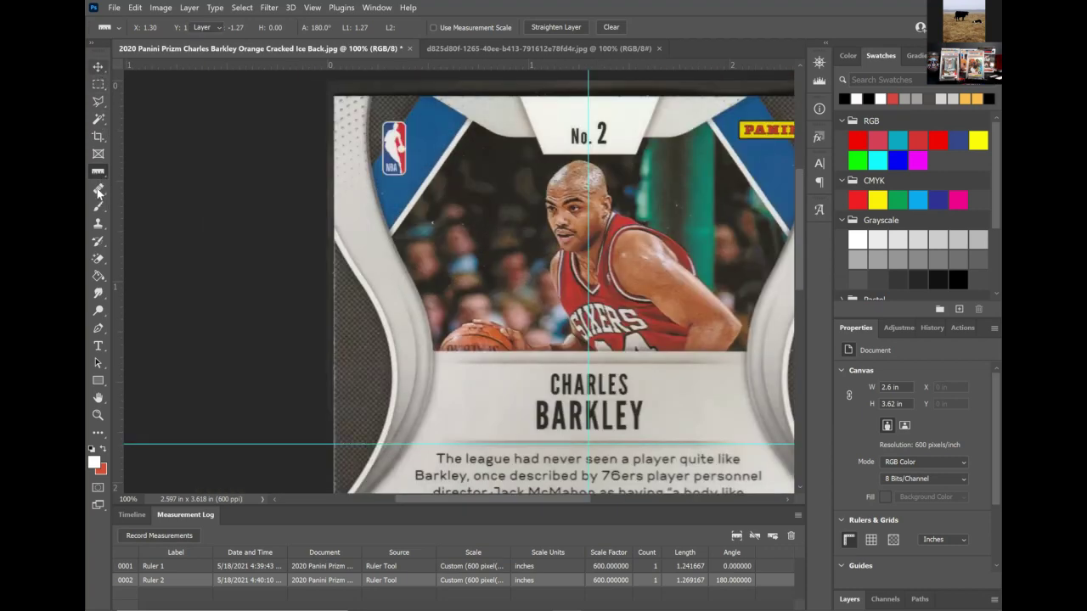
key("v")
key("i")
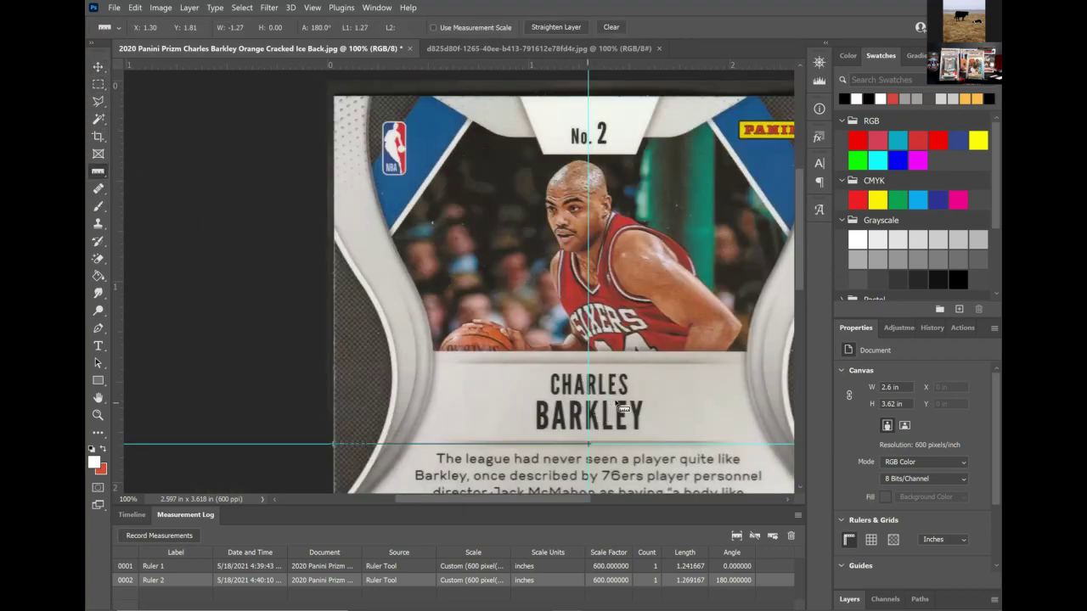
left_click_drag(617, 402, 618, 425)
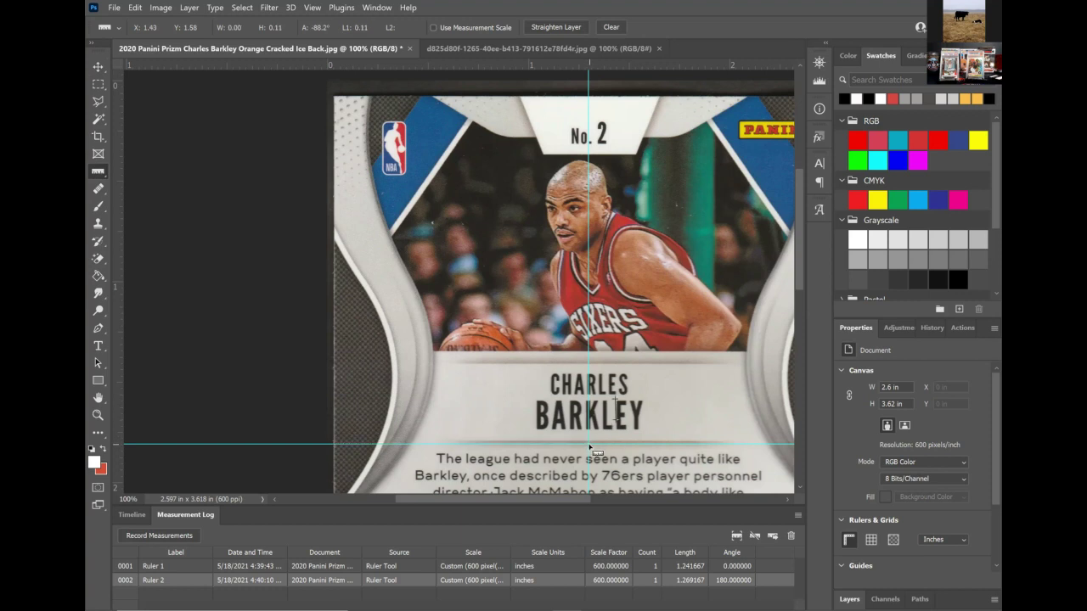
left_click_drag(588, 443, 586, 99)
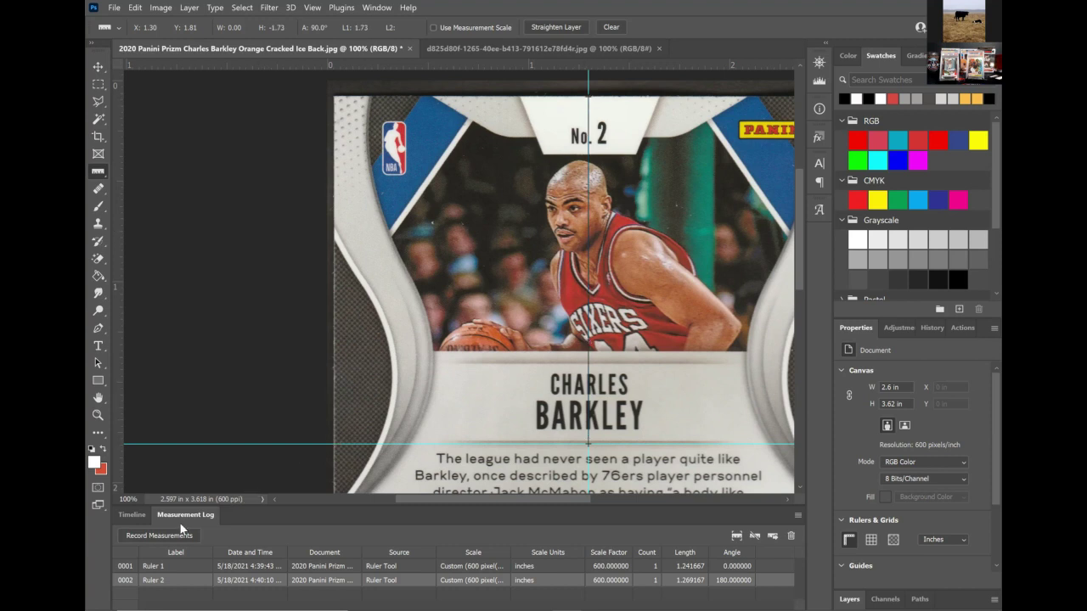
left_click(174, 535)
- Measure vertically from the guide intersection down to the card's bottom edge and record it in the measurement log
scroll(407, 306, "down", 5)
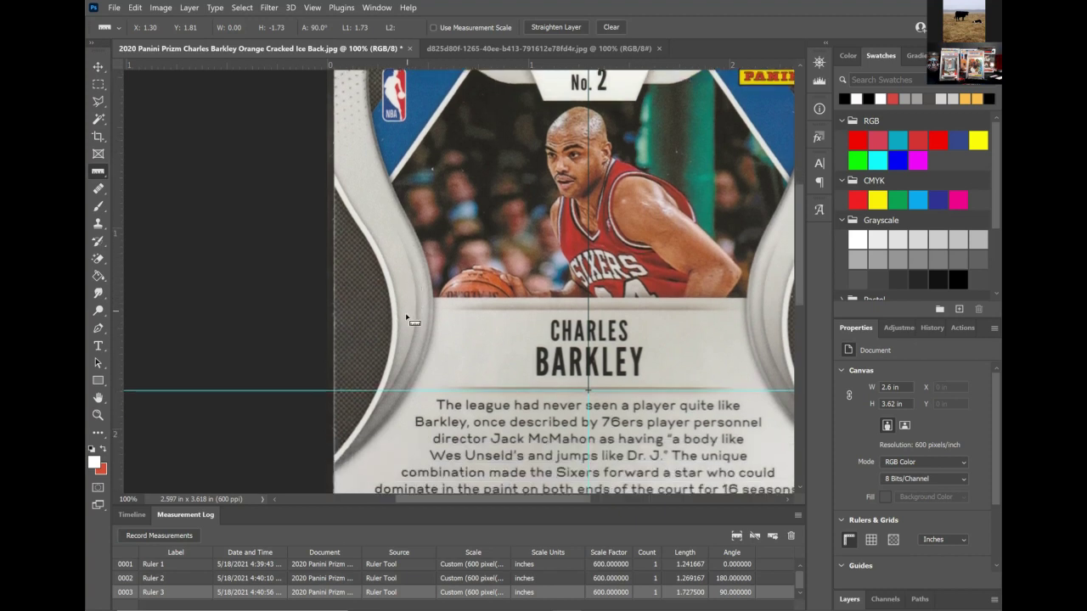
scroll(408, 325, "down", 5)
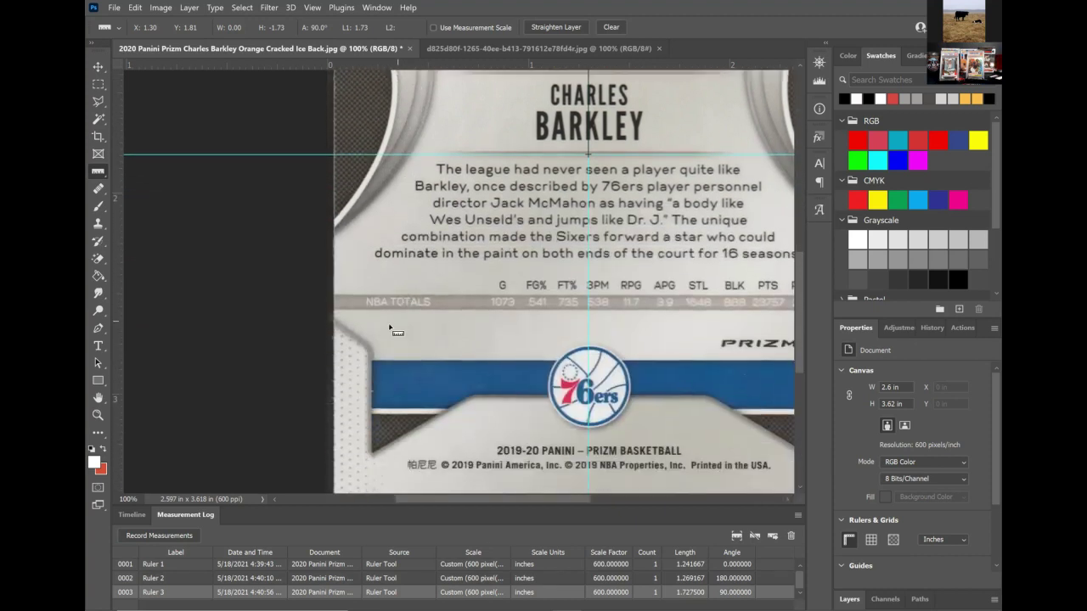
scroll(393, 331, "down", 1)
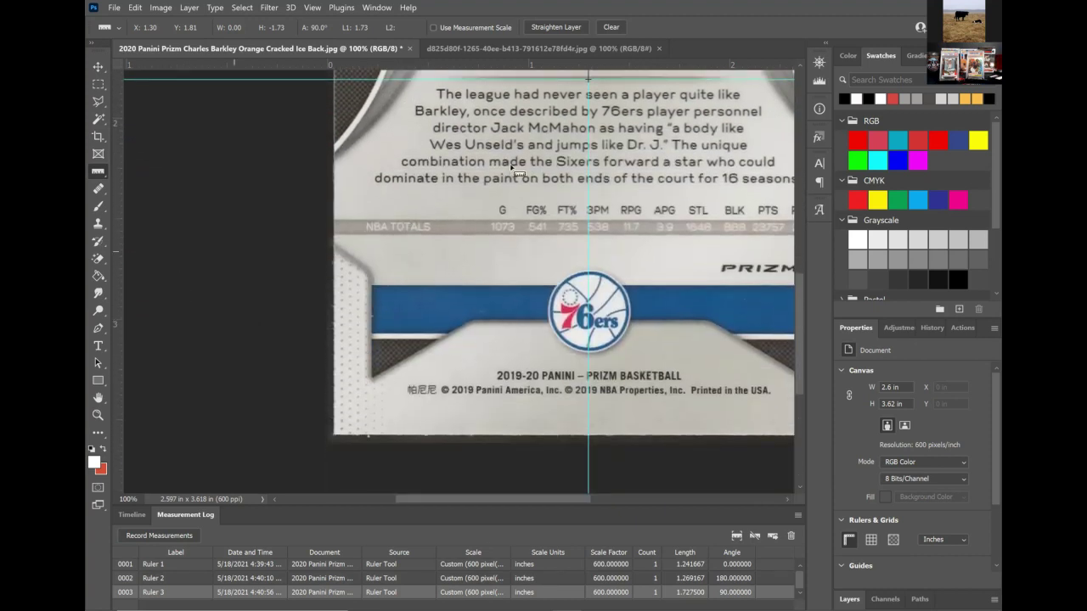
left_click_drag(540, 97, 539, 114)
left_click_drag(587, 83, 587, 223)
left_click_drag(591, 404, 588, 438)
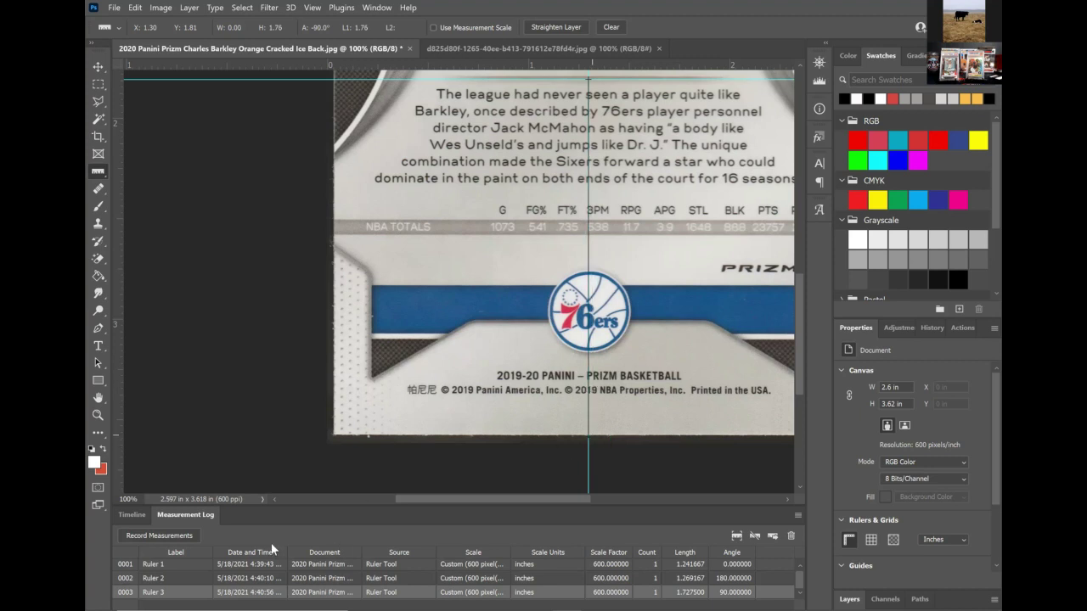
left_click(190, 538)
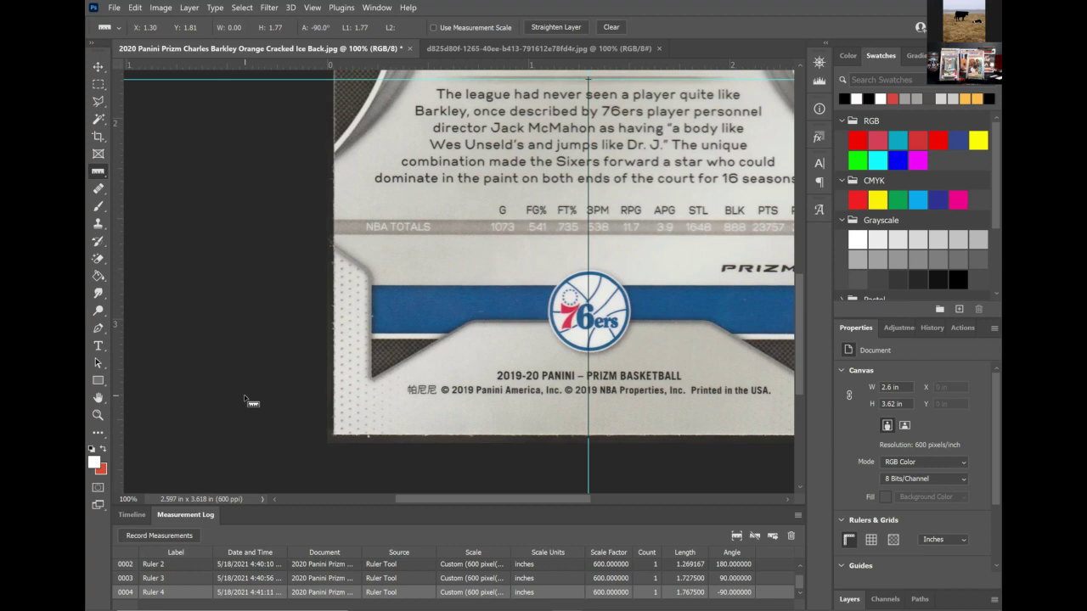
- Examine the card back's borders and centring against the guides and the recorded measurements, from its top edge to its bottom edge
scroll(244, 395, "up", 5)
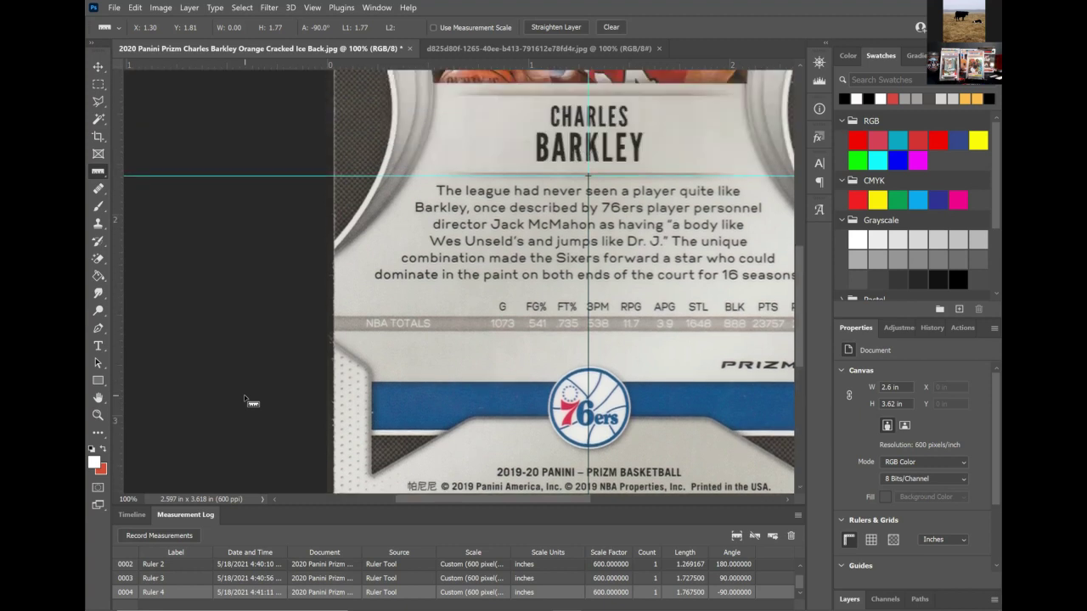
scroll(244, 394, "up", 6)
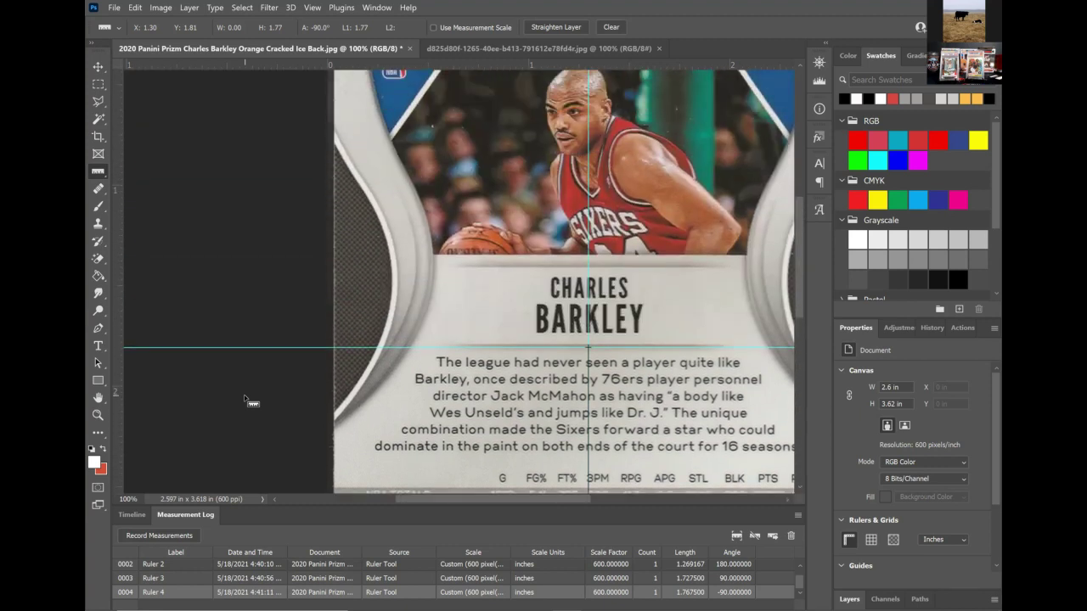
scroll(244, 395, "up", 3)
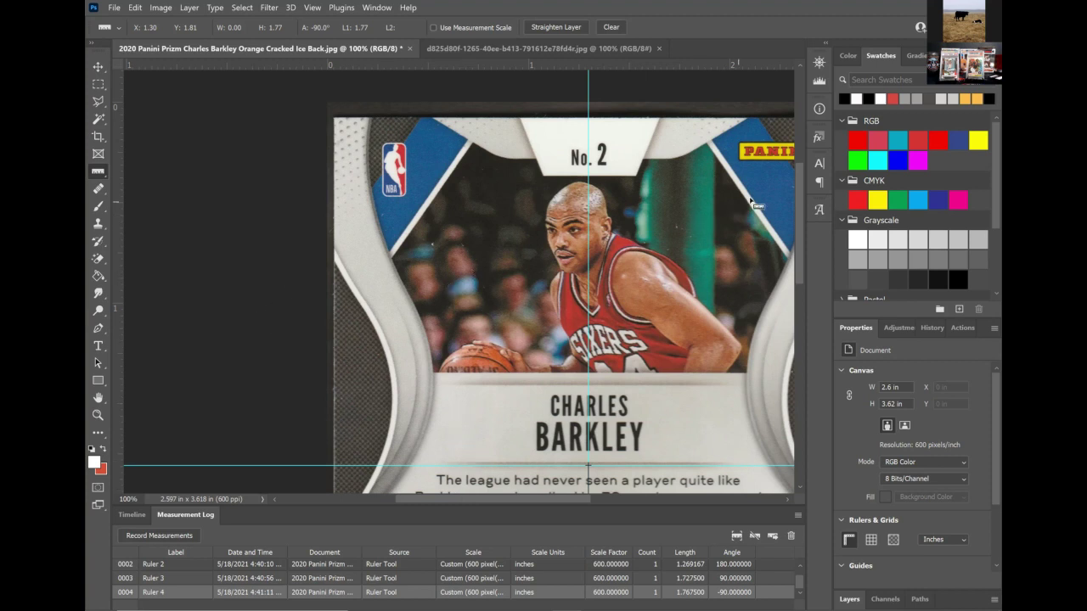
scroll(798, 208, "down", 2)
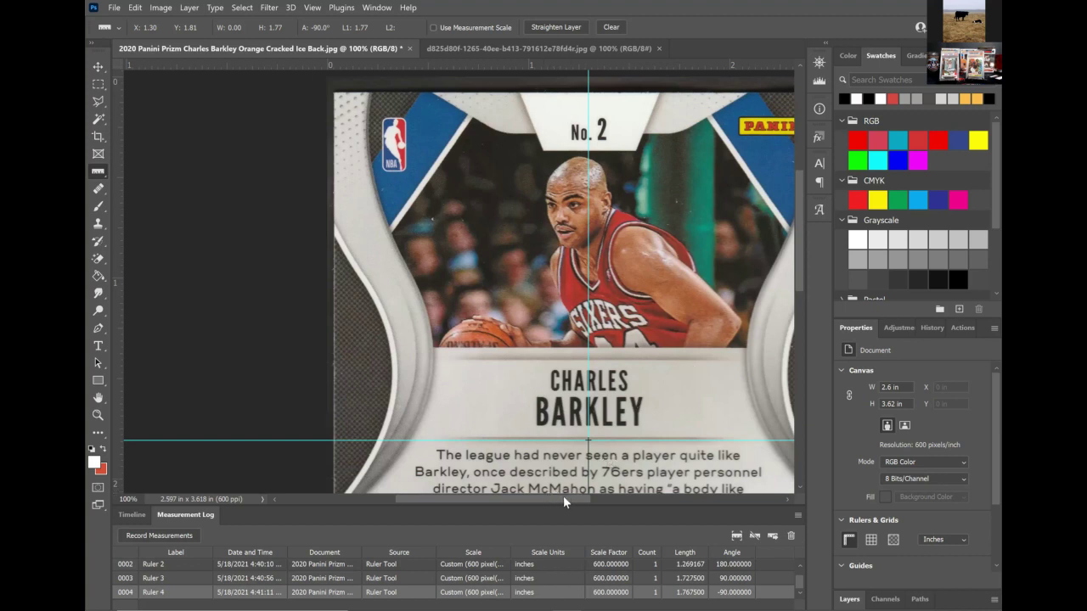
left_click_drag(562, 501, 587, 502)
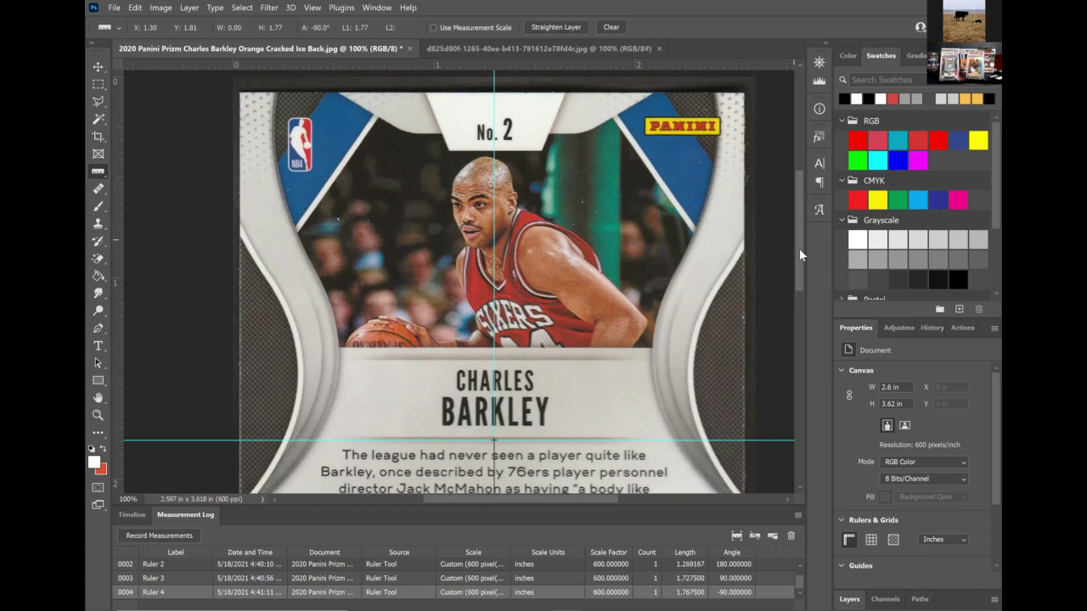
left_click_drag(800, 243, 799, 272)
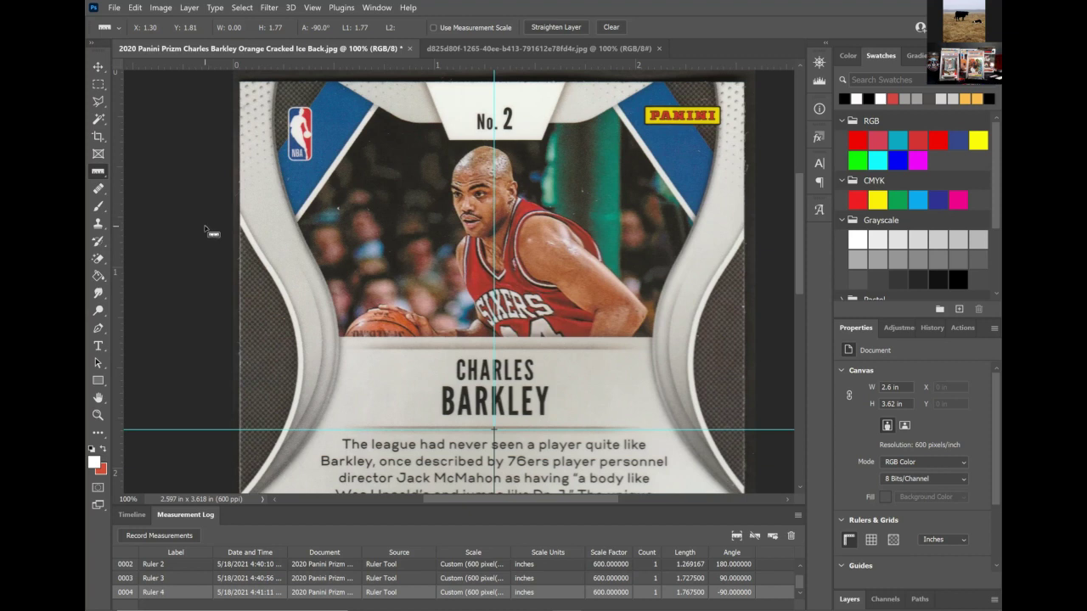
scroll(206, 232, "up", 1)
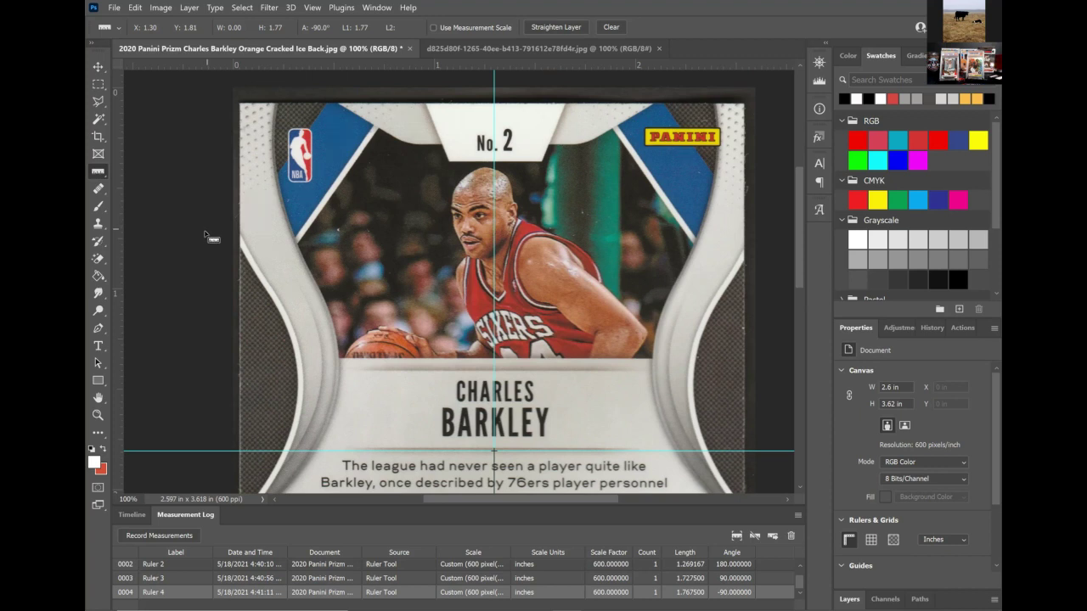
scroll(205, 232, "down", 1)
scroll(208, 239, "down", 3)
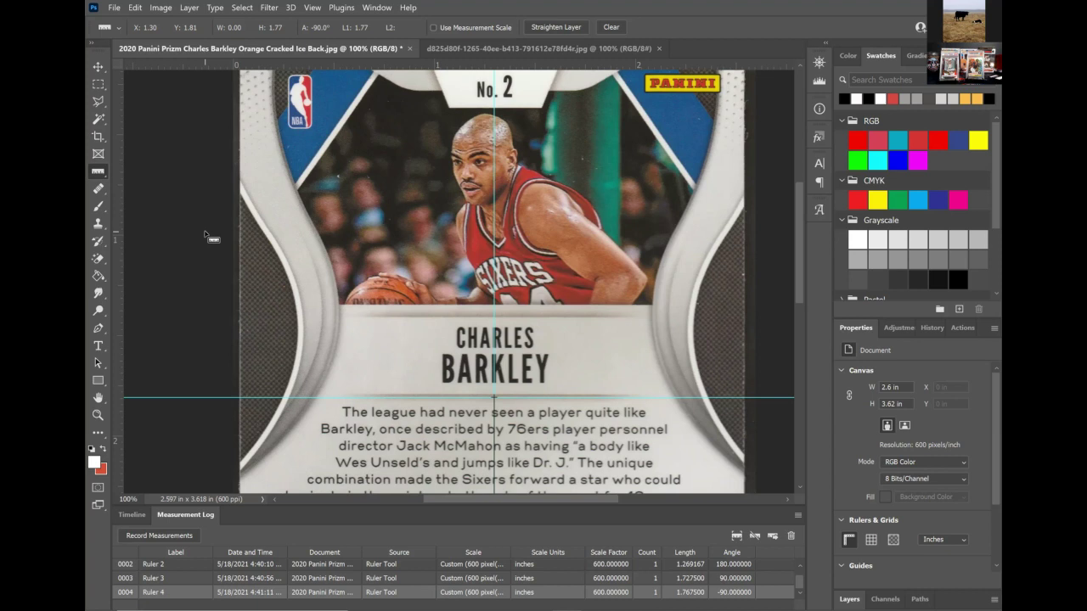
scroll(205, 237, "down", 10)
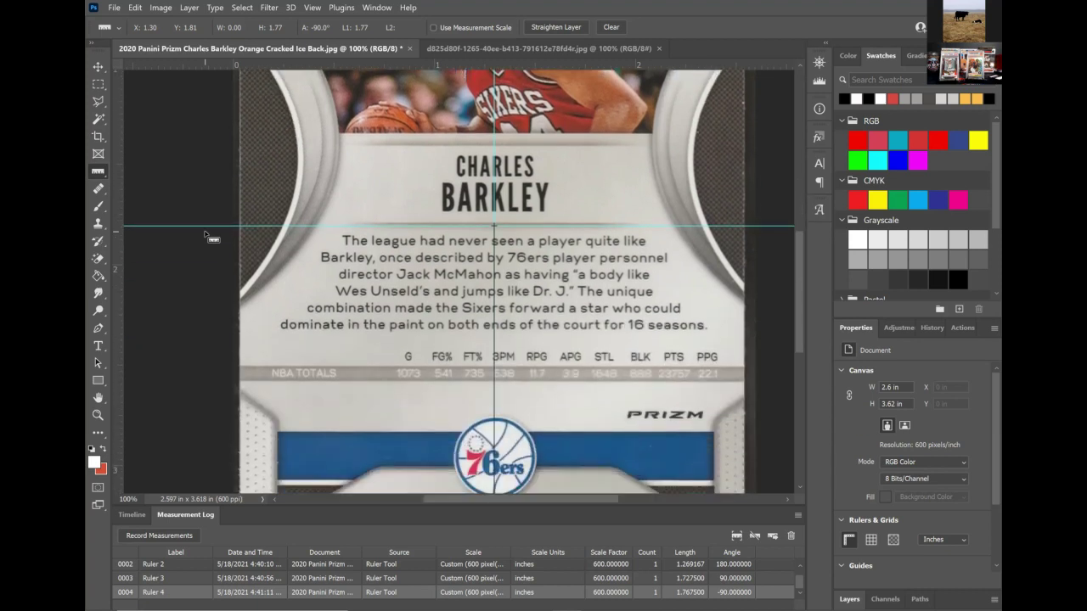
scroll(205, 236, "down", 7)
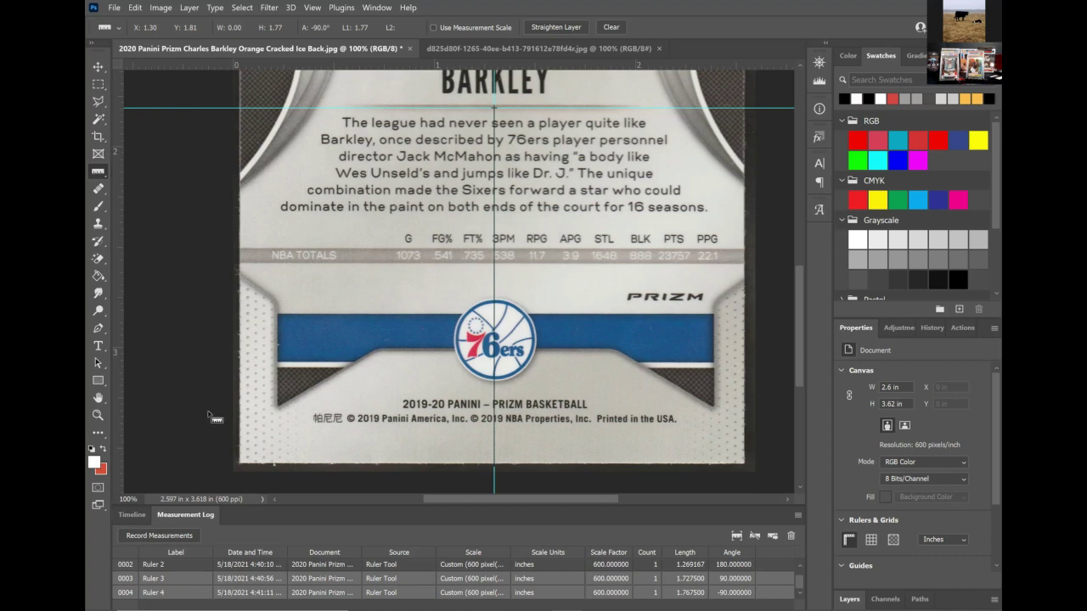
scroll(209, 396, "up", 1)
scroll(209, 396, "up", 8)
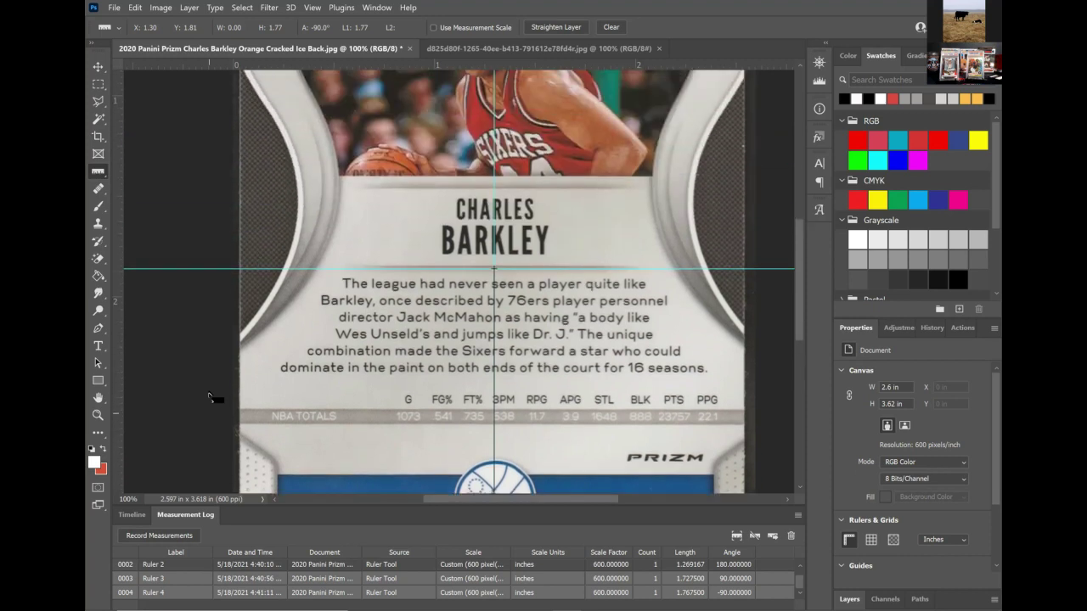
scroll(209, 397, "up", 3)
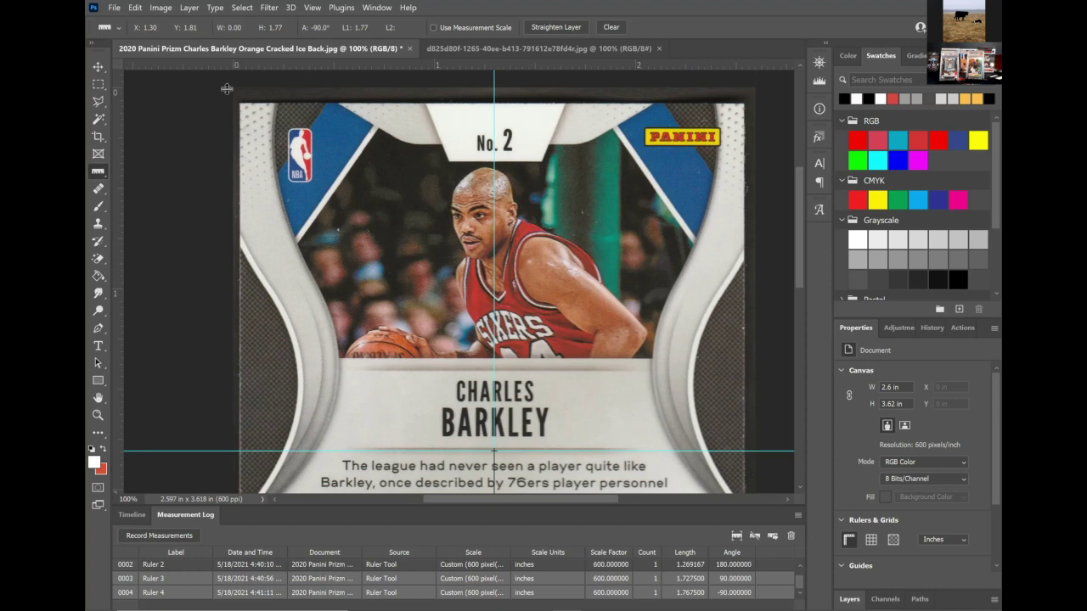
- Add a horizontal guide across the player's face, about 0.7 in below the top of the scan
left_click_drag(227, 89, 242, 249)
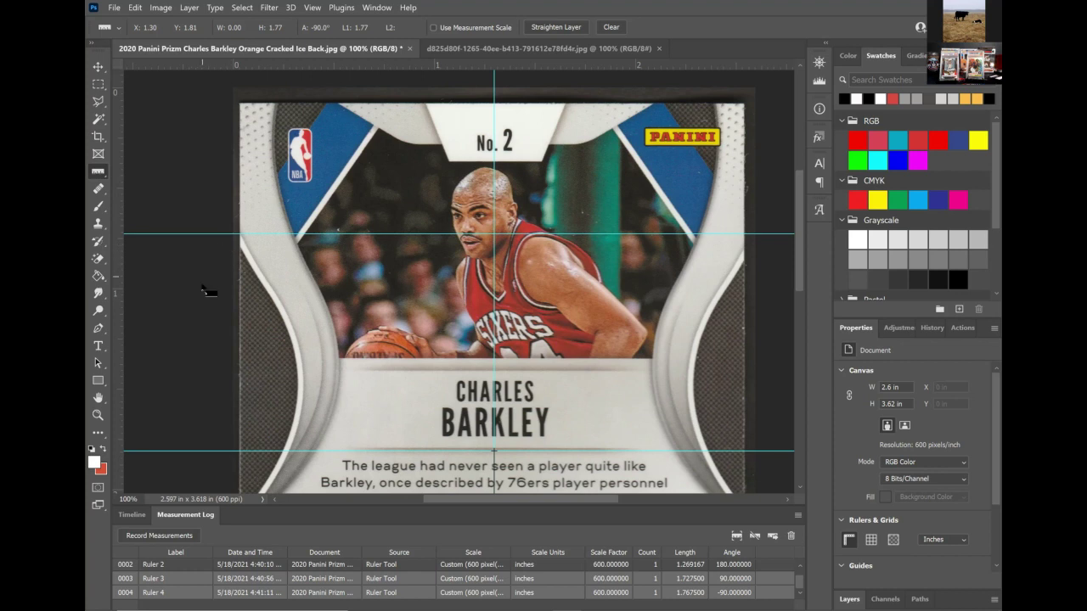
scroll(205, 293, "down", 1)
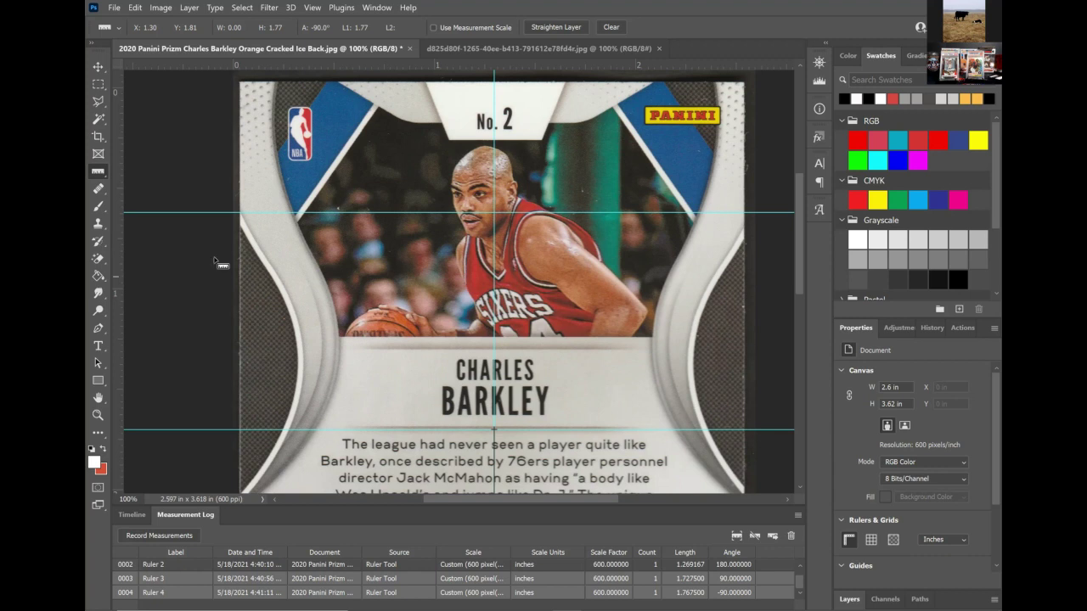
scroll(218, 264, "down", 3)
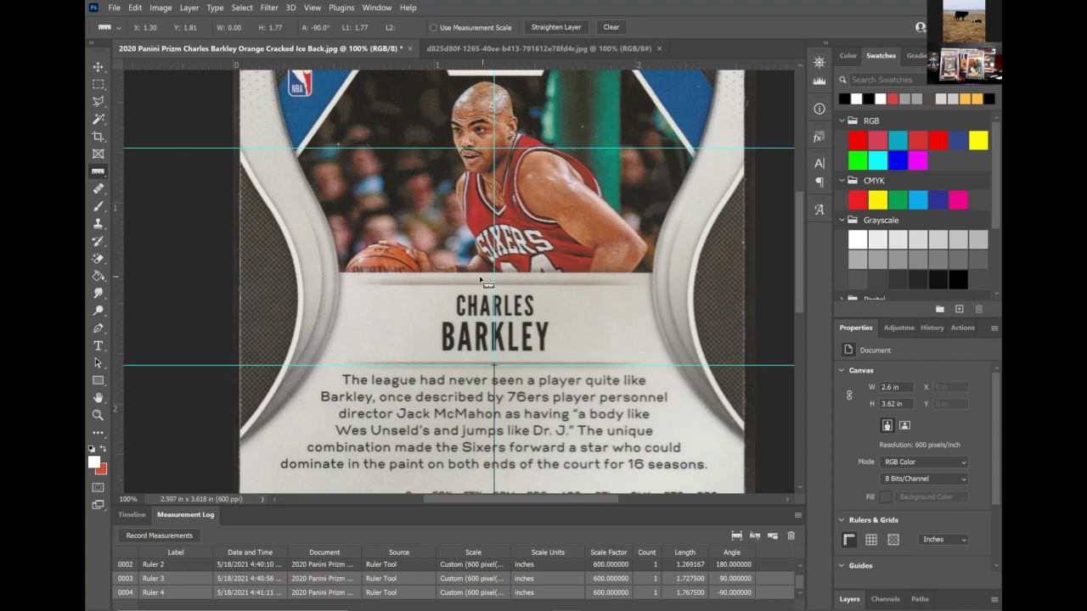
- Measure the short vertical distance just above the player's name and check the card back down to its bottom edge
left_click_drag(481, 281, 502, 285)
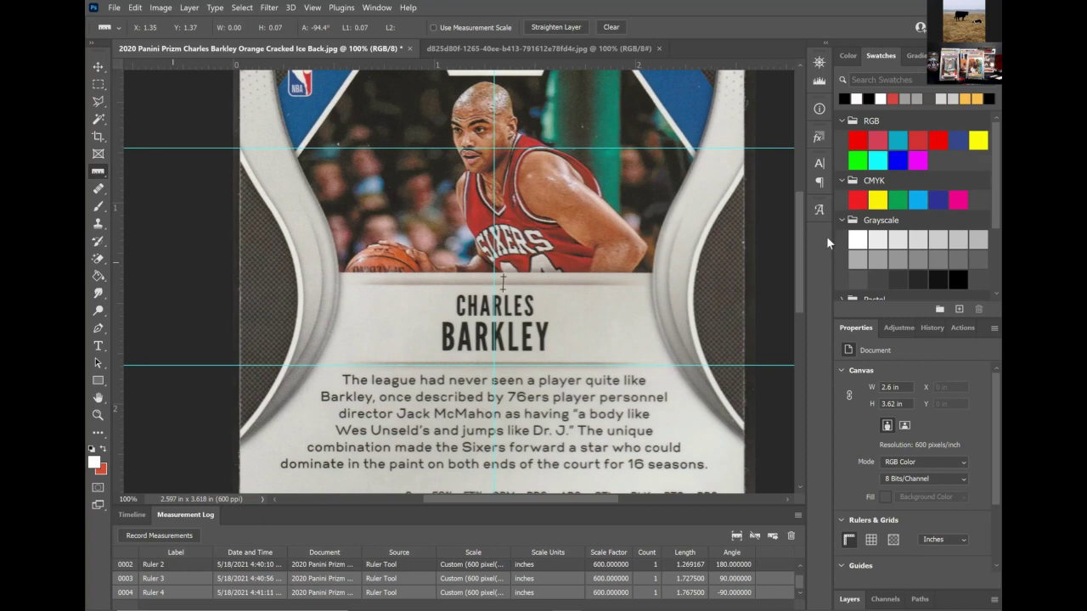
scroll(812, 246, "down", 3)
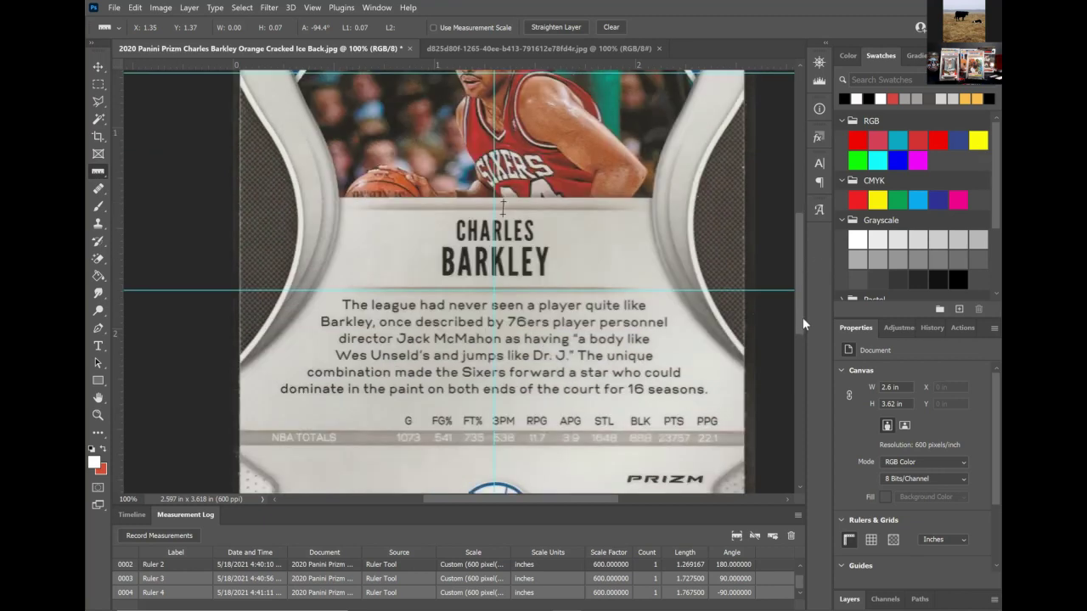
scroll(802, 321, "down", 9)
scroll(800, 309, "up", 5)
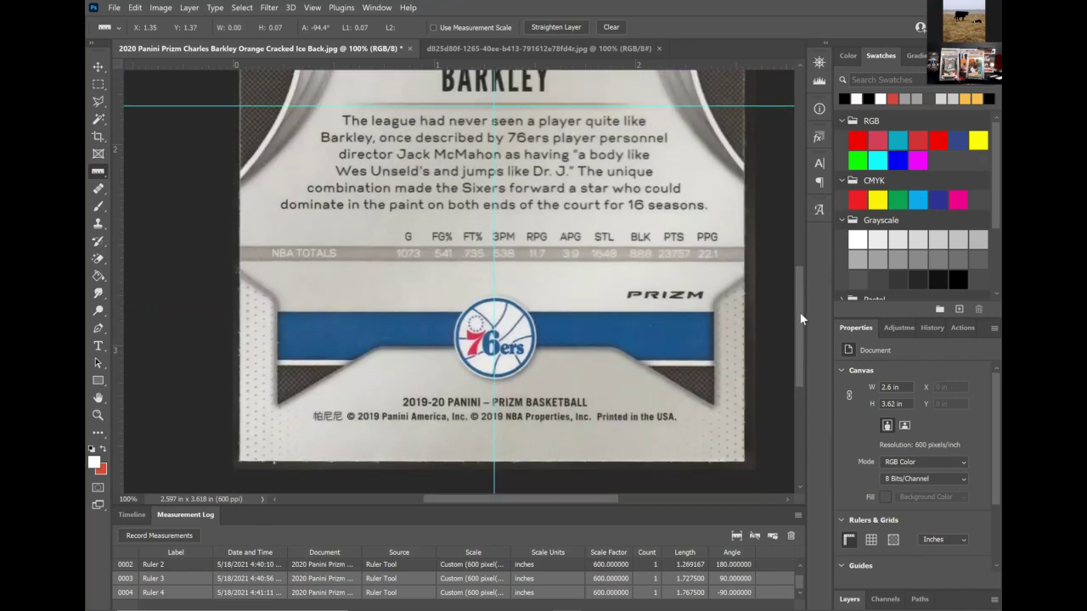
scroll(800, 301, "up", 6)
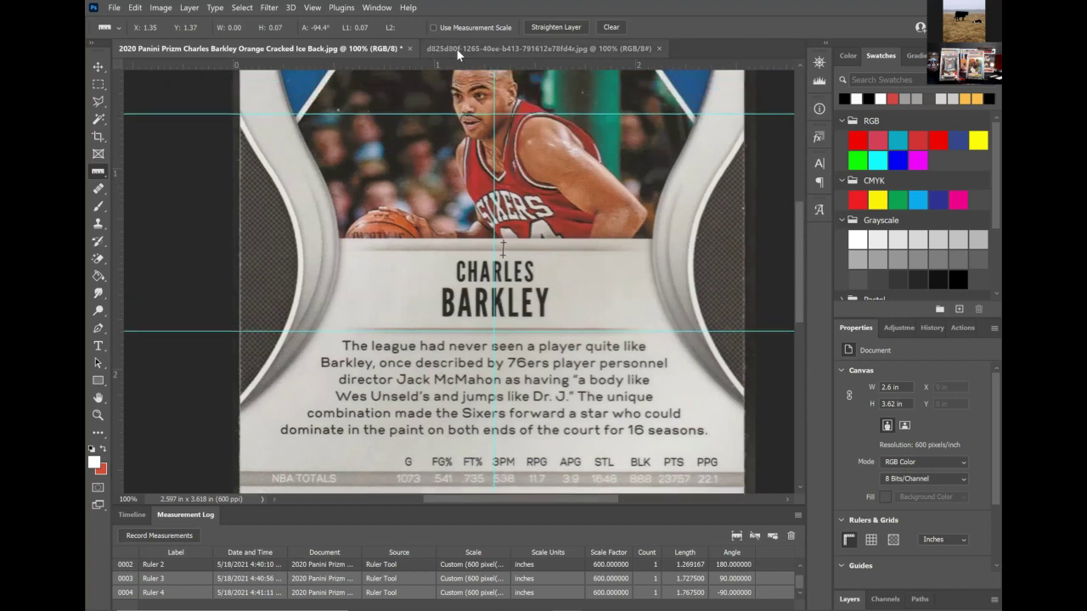
- In the Topps Chrome card scan, measure from the guides to the card's top and left edges and record both measurements
left_click(456, 48)
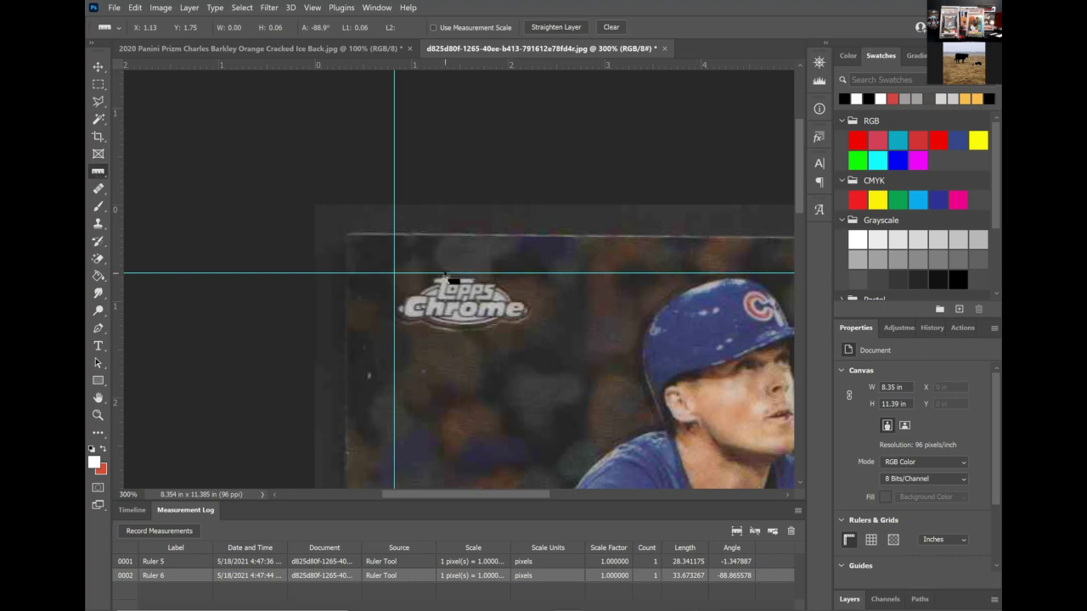
left_click_drag(446, 274, 445, 233)
left_click(165, 530)
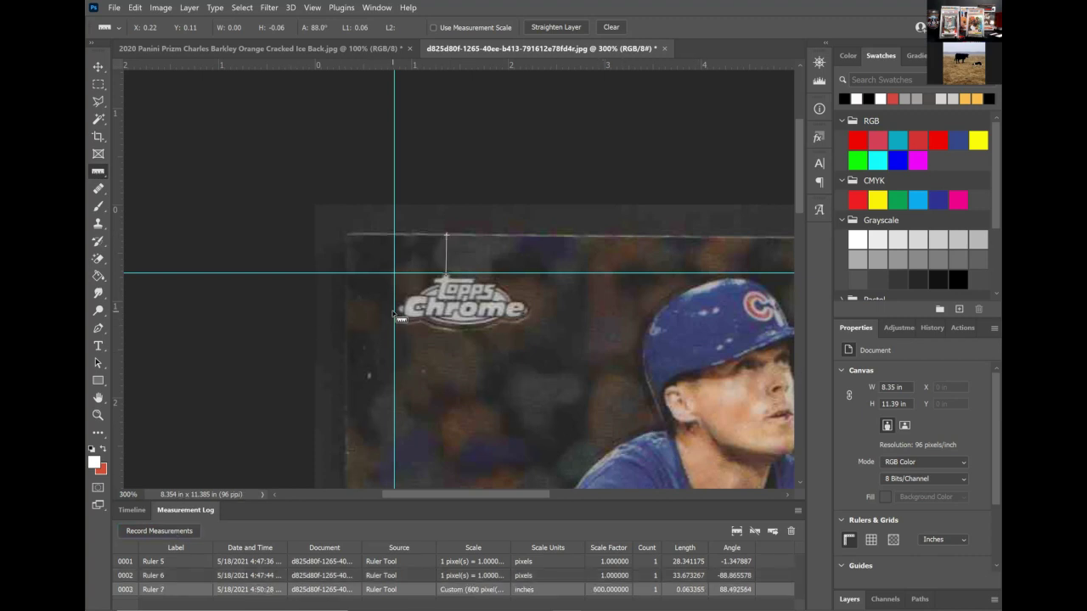
left_click_drag(394, 311, 345, 313)
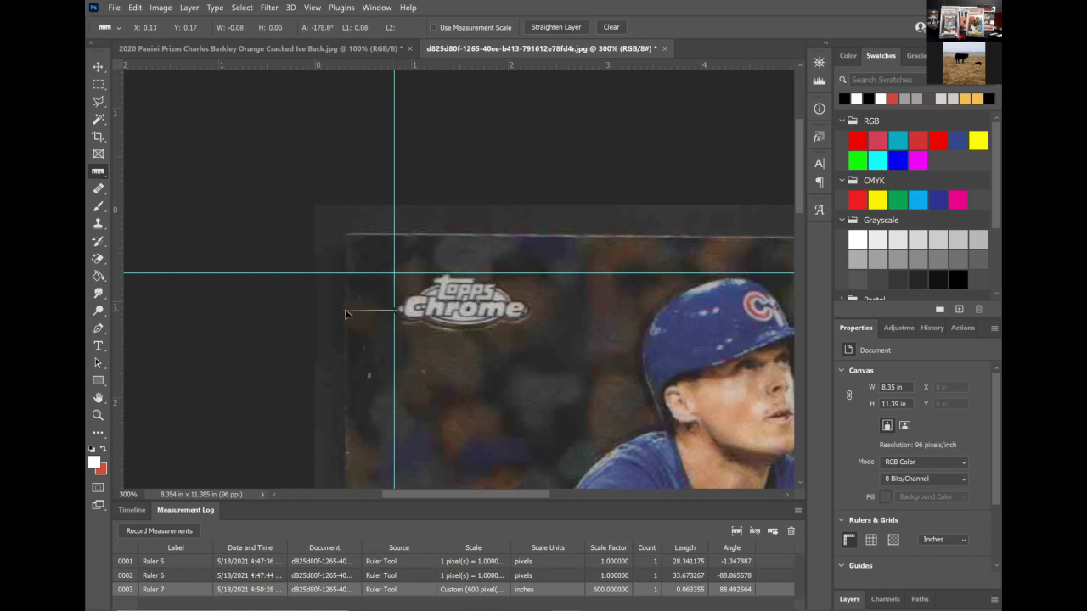
left_click(161, 528)
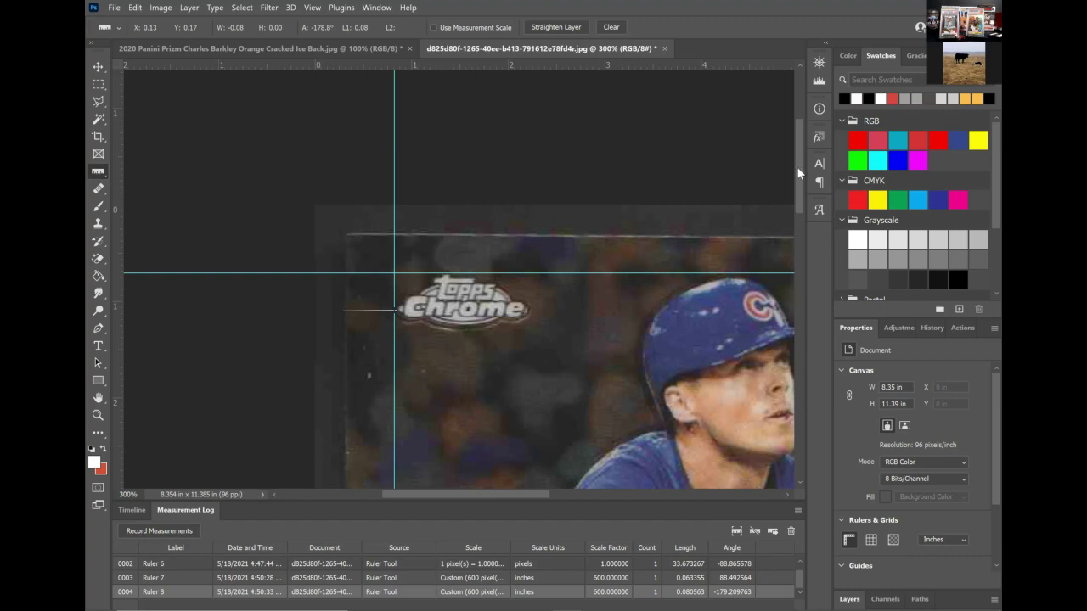
- Examine the card's borders against the guides from the Topps Chrome logo down to the Cubs logo corner
left_click_drag(797, 169, 797, 215)
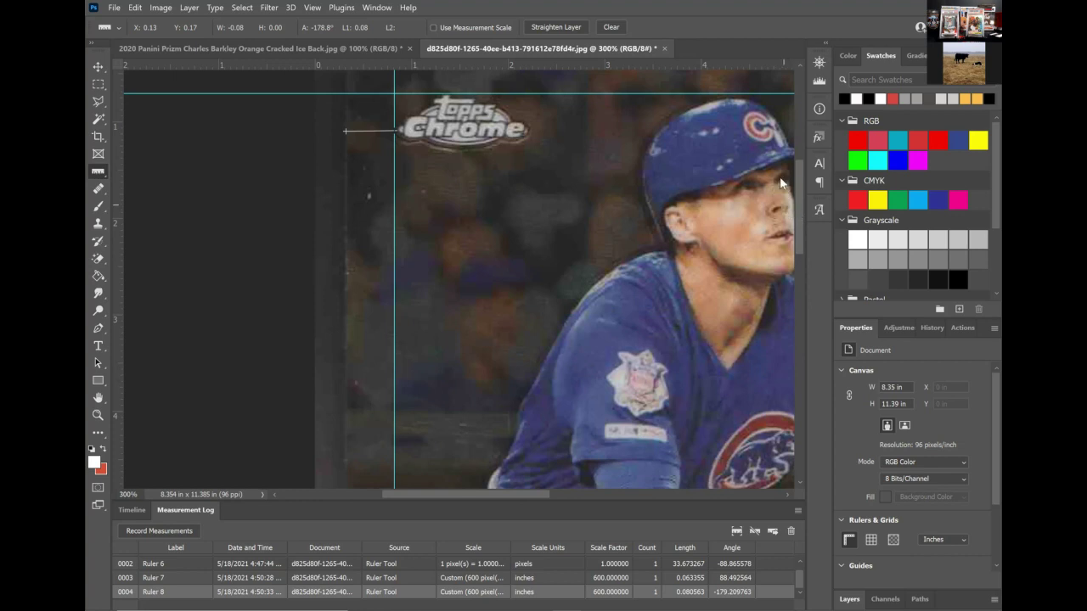
scroll(800, 178, "up", 3)
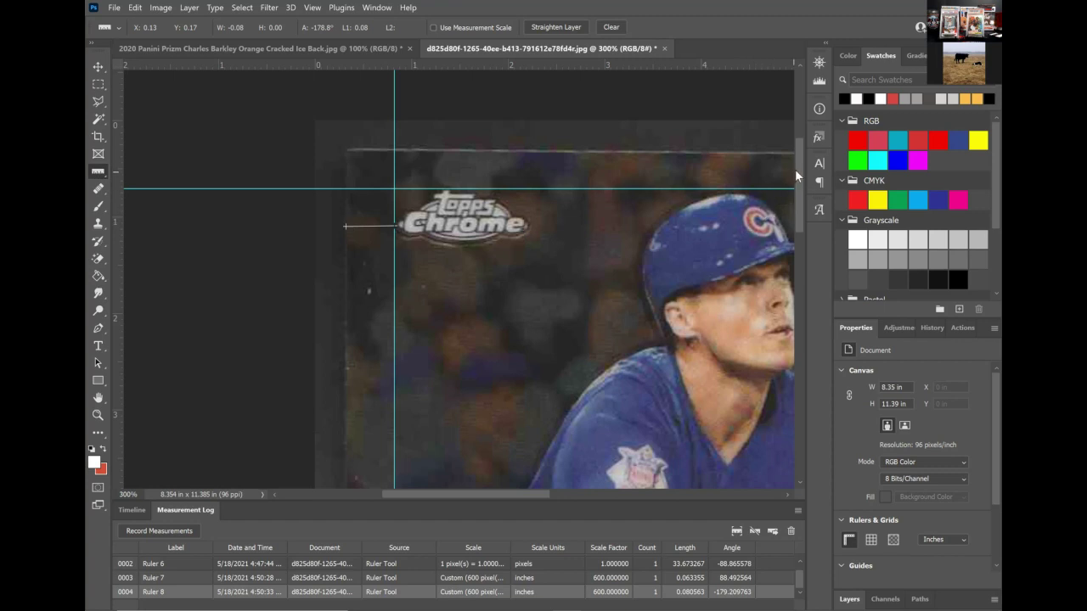
scroll(801, 238, "down", 3)
scroll(747, 374, "down", 5)
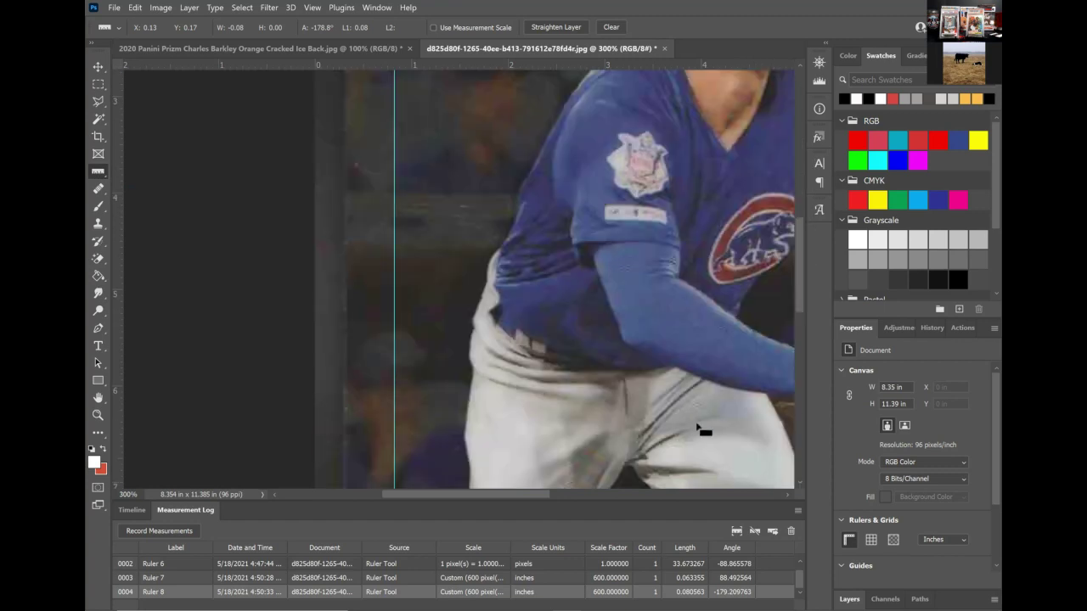
scroll(531, 491, "down", 4)
scroll(543, 494, "down", 3)
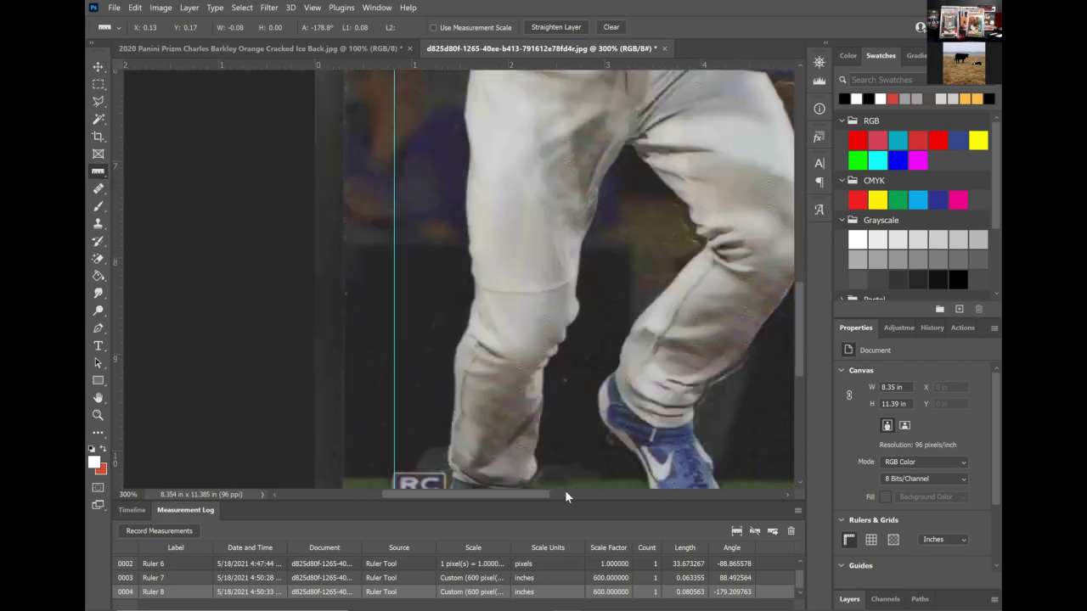
scroll(806, 337, "right", 1)
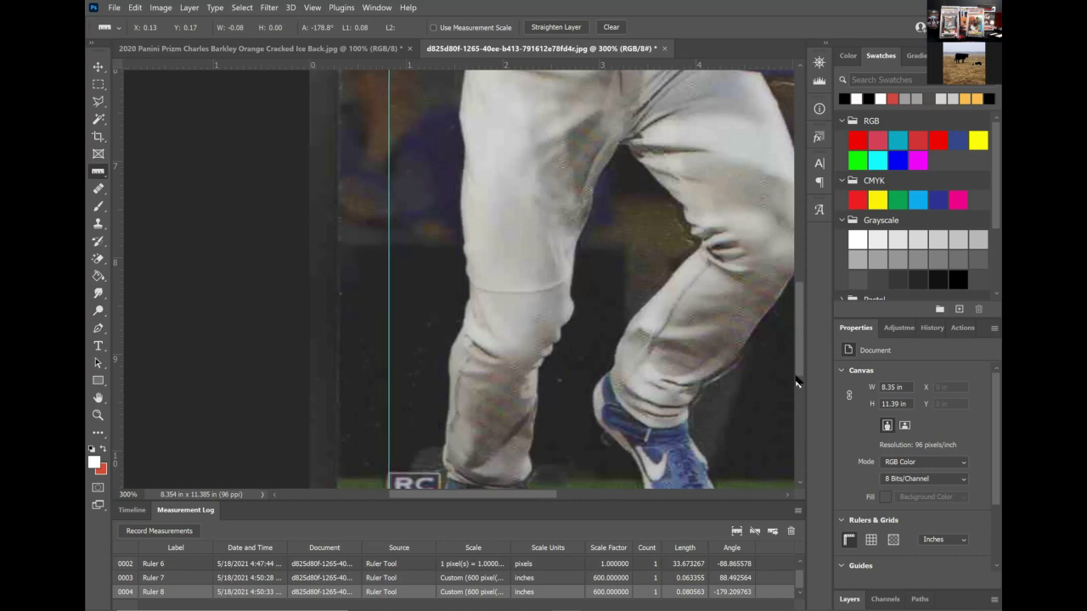
scroll(764, 297, "right", 10)
scroll(724, 259, "down", 4)
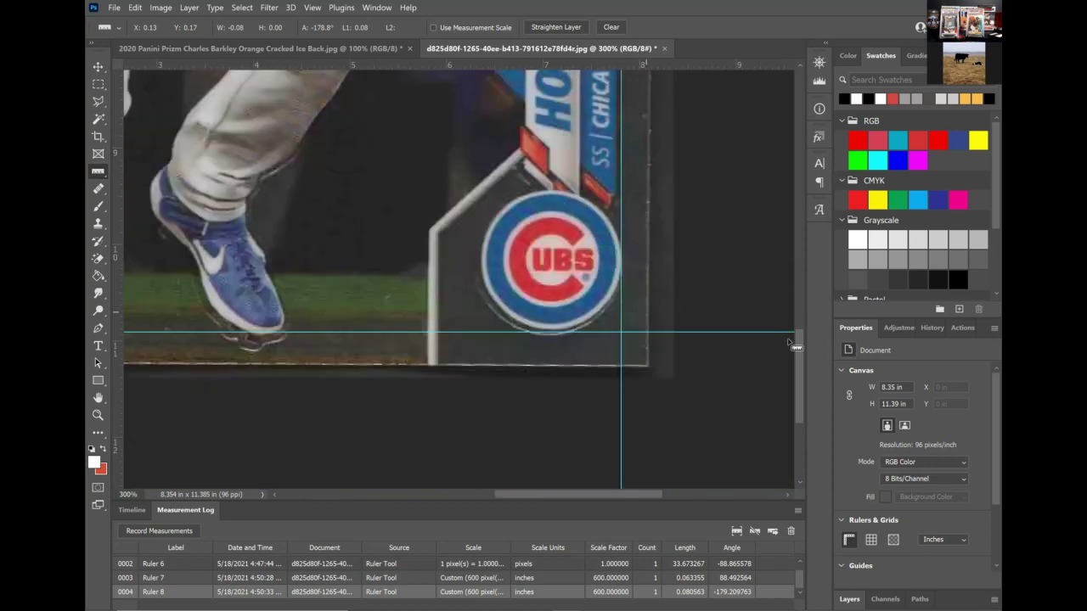
scroll(790, 320, "up", 5)
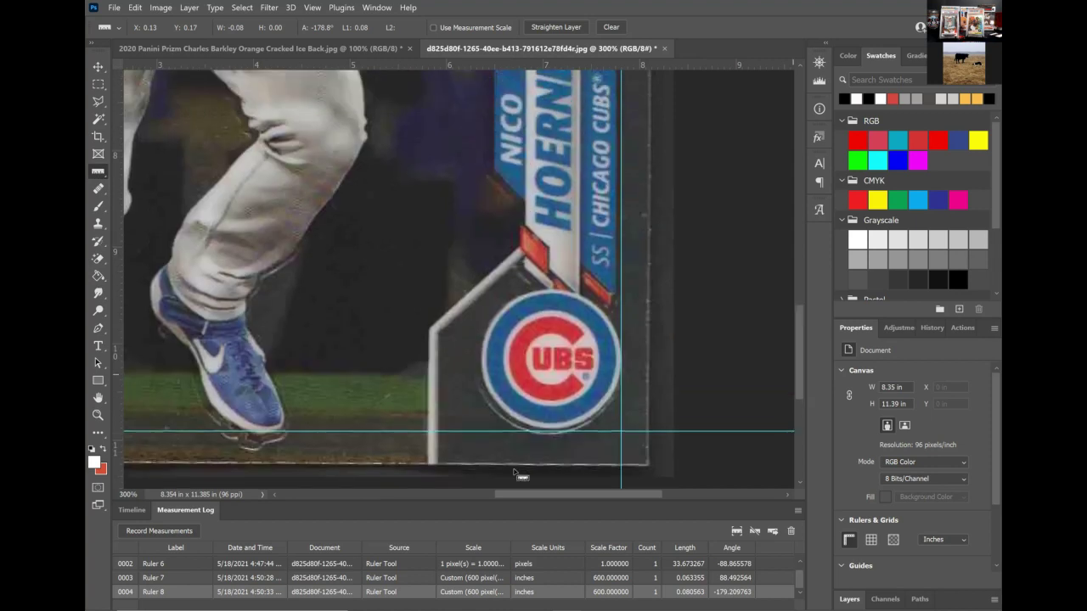
left_click_drag(621, 114, 622, 102)
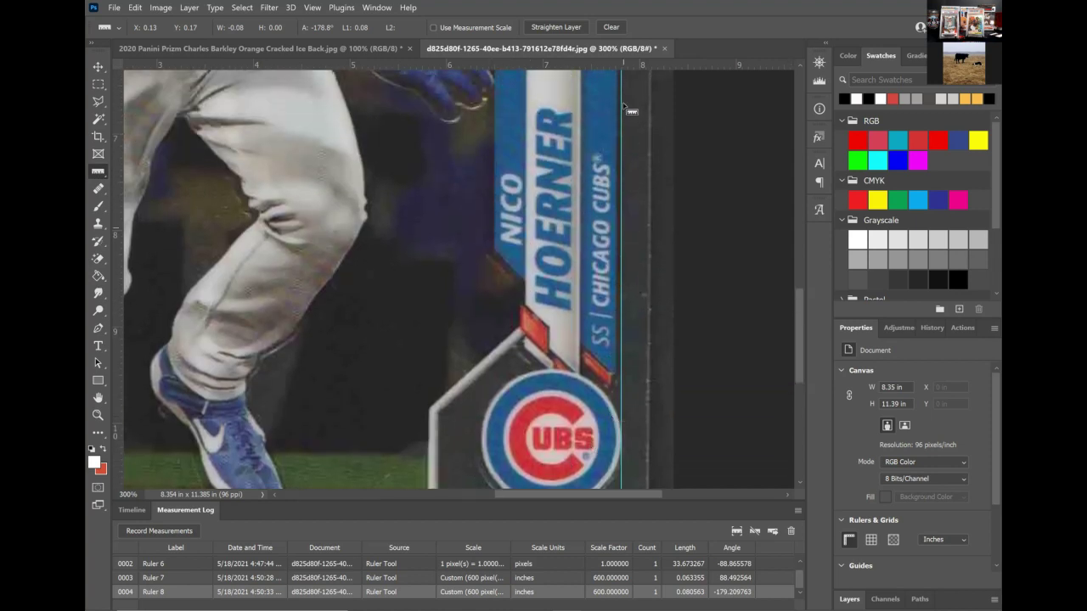
left_click_drag(801, 334, 804, 183)
- Measure from the guides beside the Cubs logo to the card's bottom and right edges and record both measurements
left_click_drag(808, 268, 504, 385)
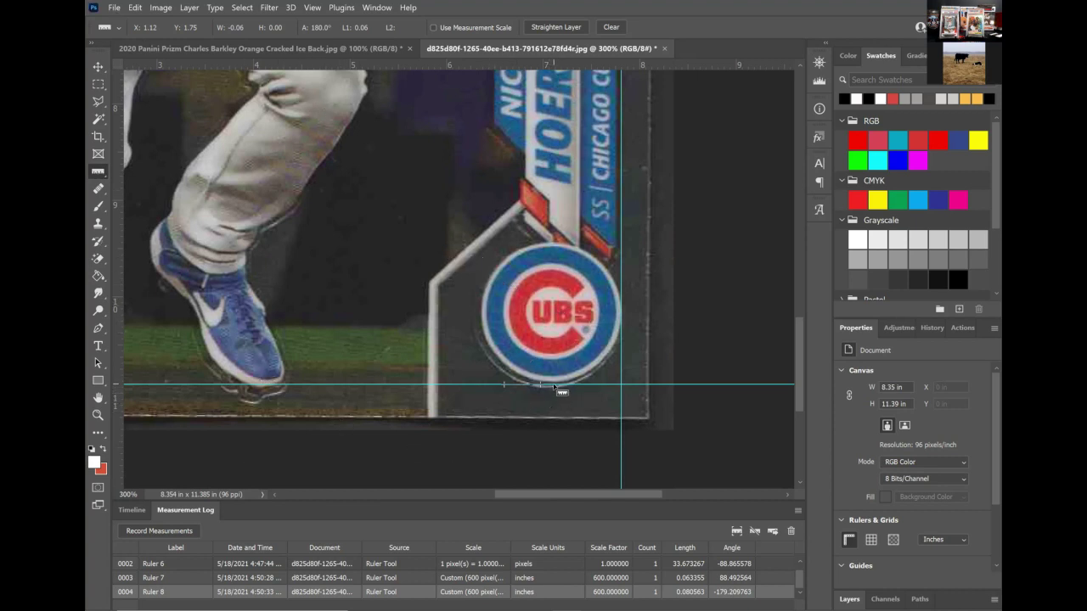
left_click_drag(553, 387, 554, 418)
left_click(167, 533)
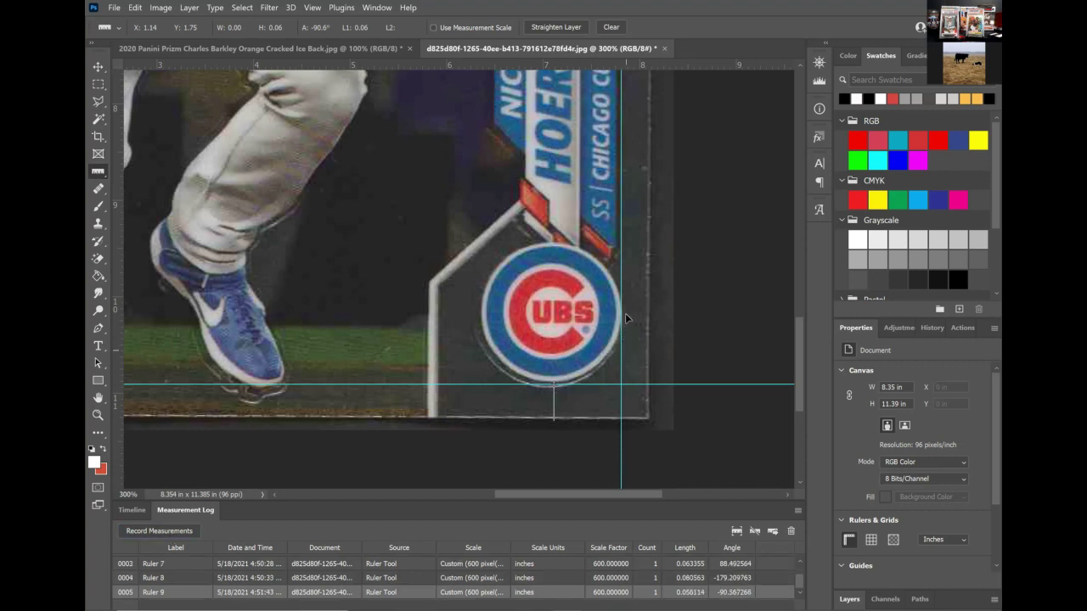
left_click_drag(621, 315, 646, 315)
left_click(177, 529)
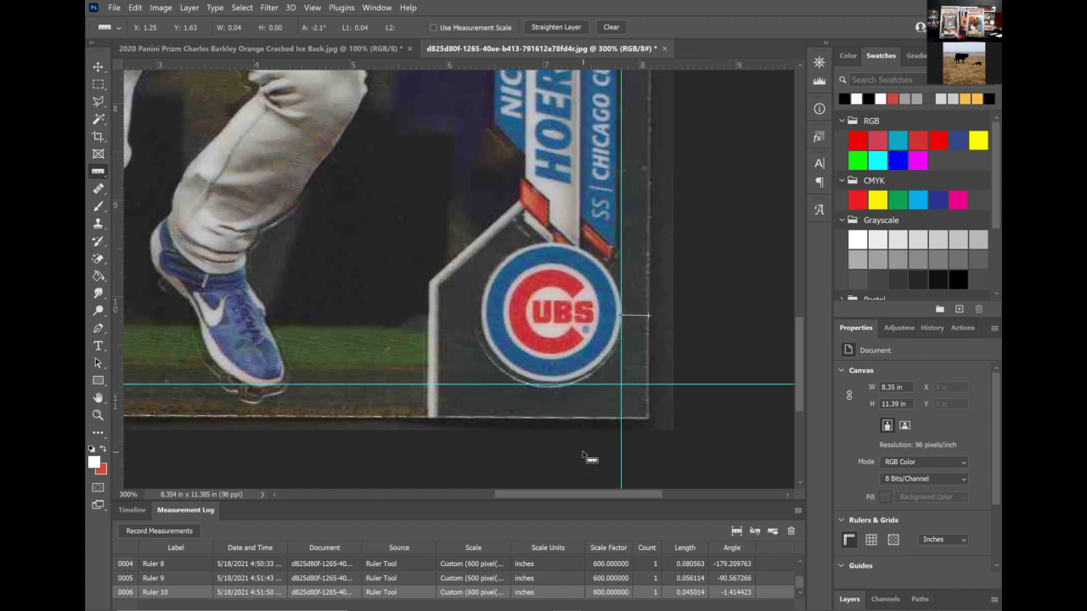
- Examine the card's right and top borders against the guides, from the Cubs logo up to the Topps Chrome logo
scroll(584, 455, "up", 3)
scroll(582, 457, "down", 3)
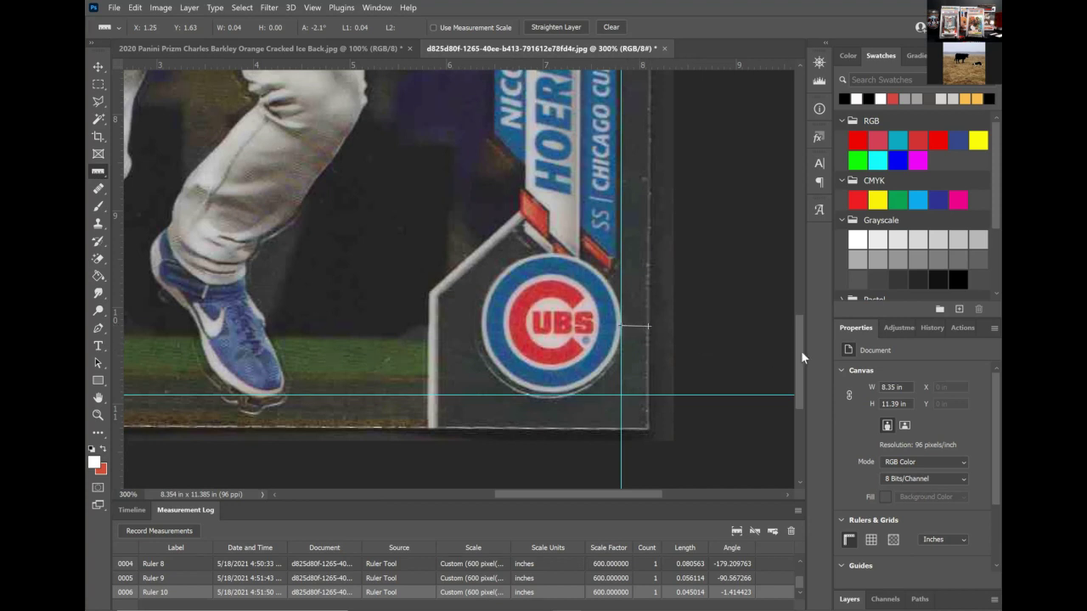
scroll(799, 383, "down", 3)
scroll(799, 365, "up", 4)
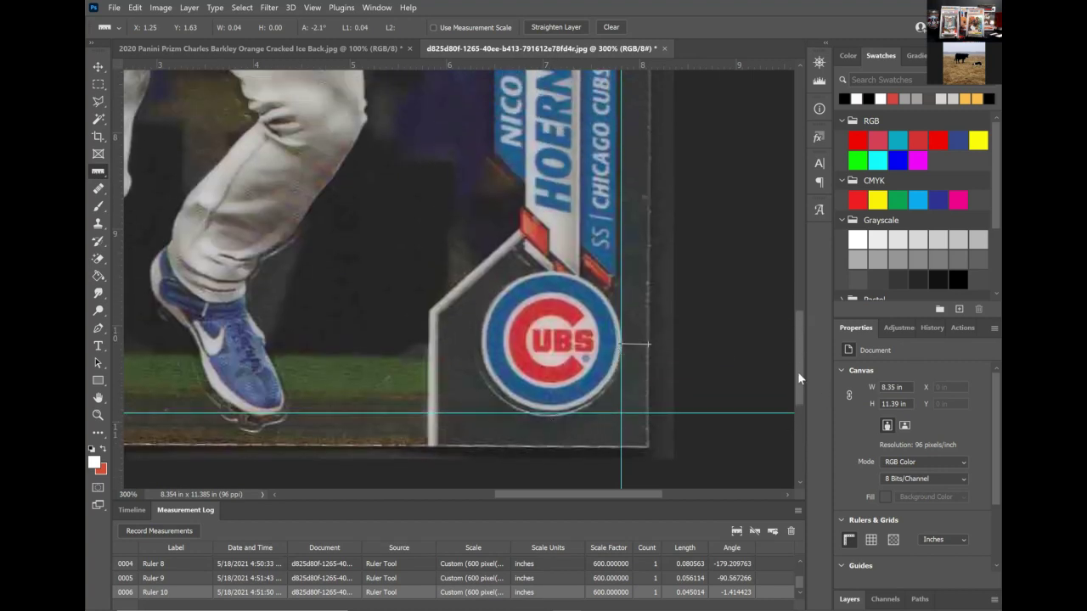
left_click_drag(803, 346, 796, 378)
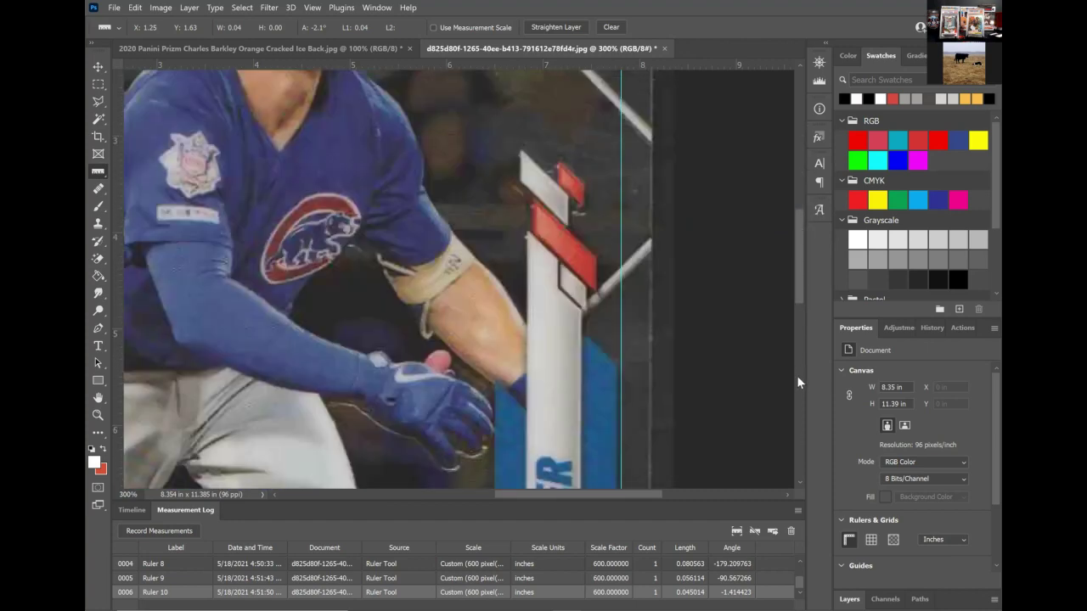
left_click_drag(621, 320, 650, 319)
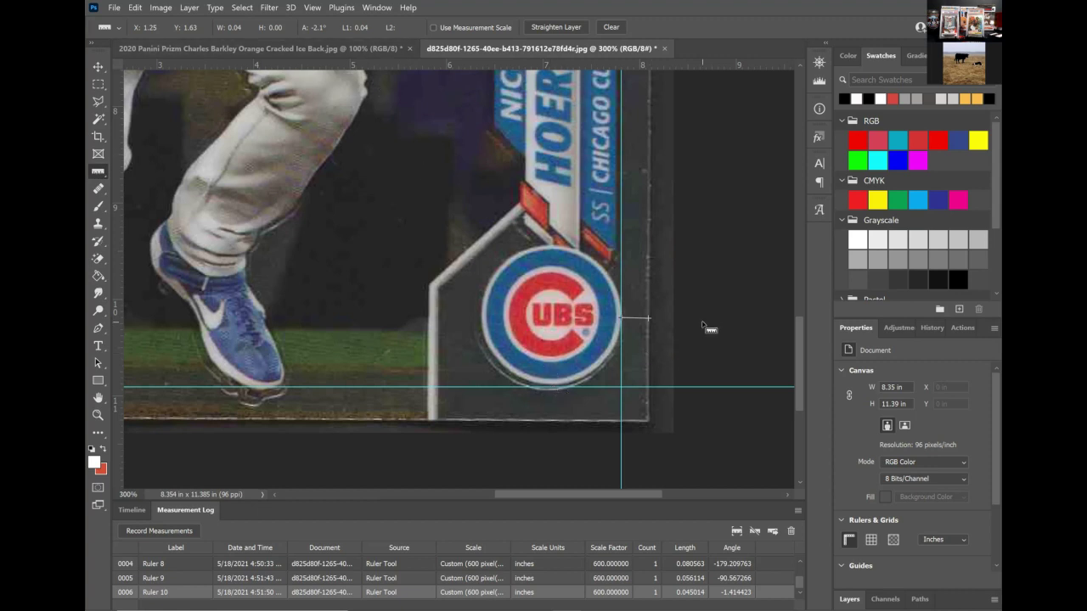
scroll(800, 344, "up", 5)
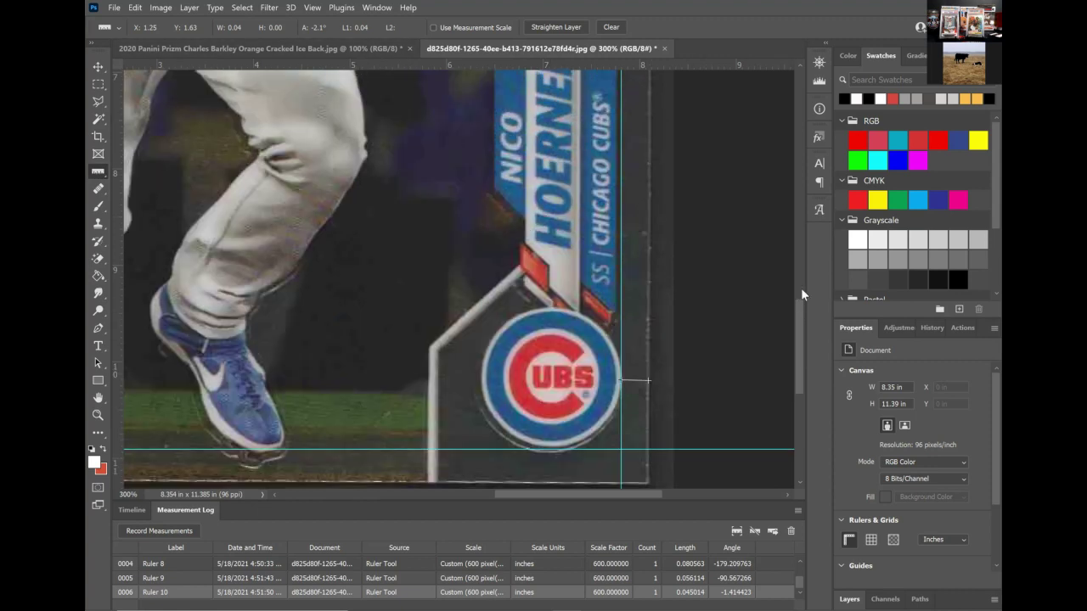
scroll(798, 356, "down", 4)
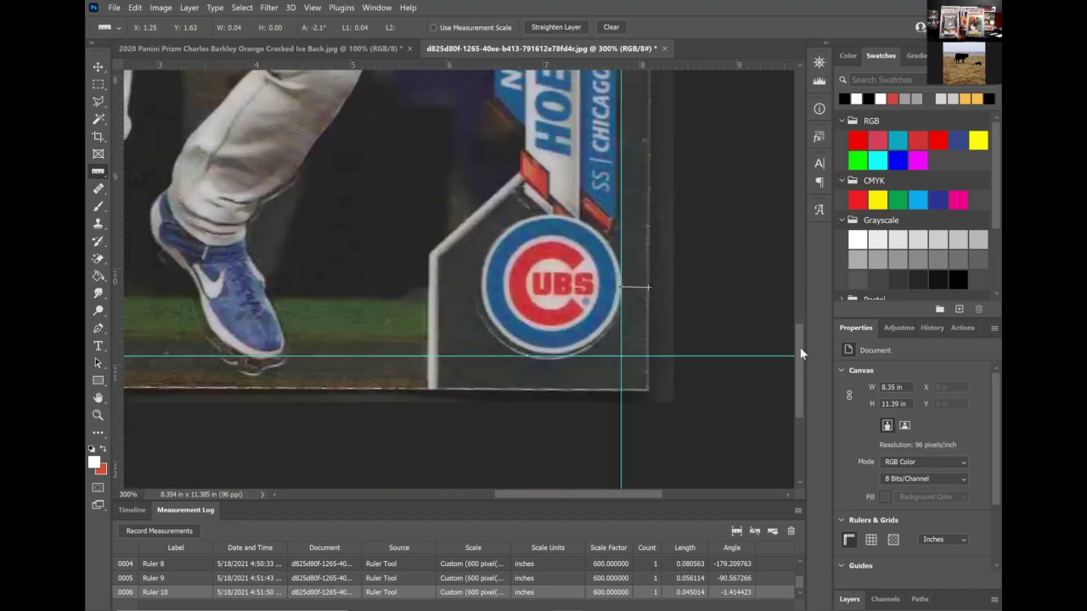
scroll(784, 253, "up", 1)
scroll(781, 159, "up", 3)
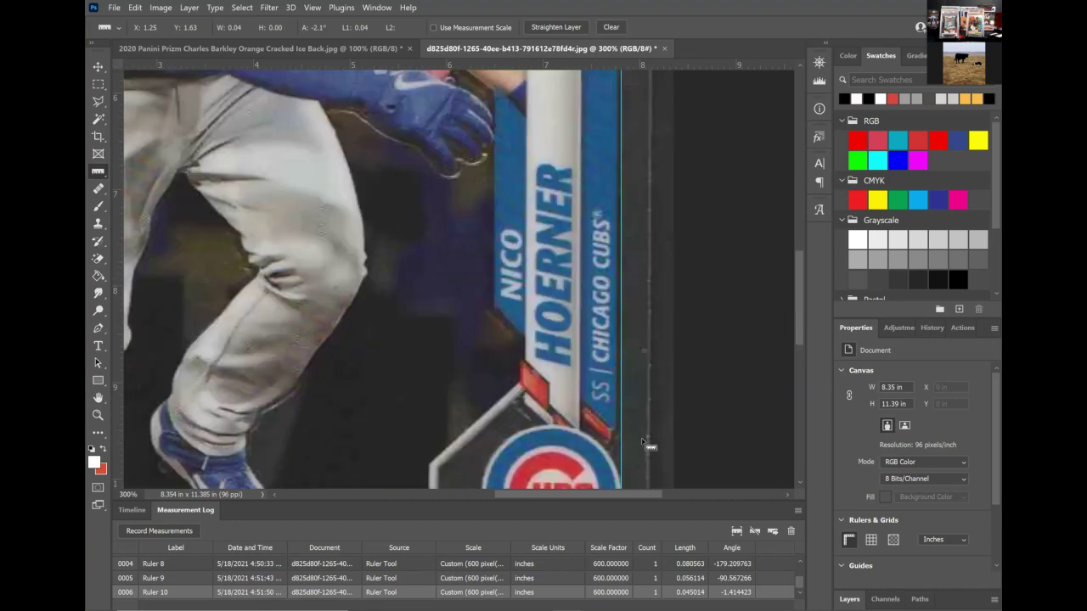
scroll(701, 328, "up", 10)
scroll(600, 497, "left", 5)
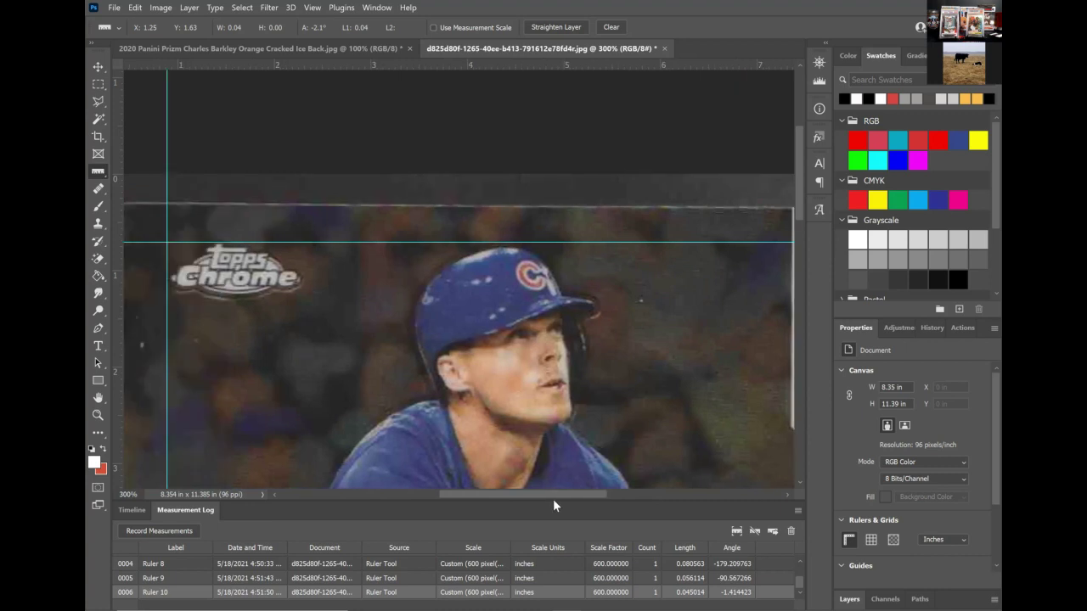
scroll(581, 505, "right", 4)
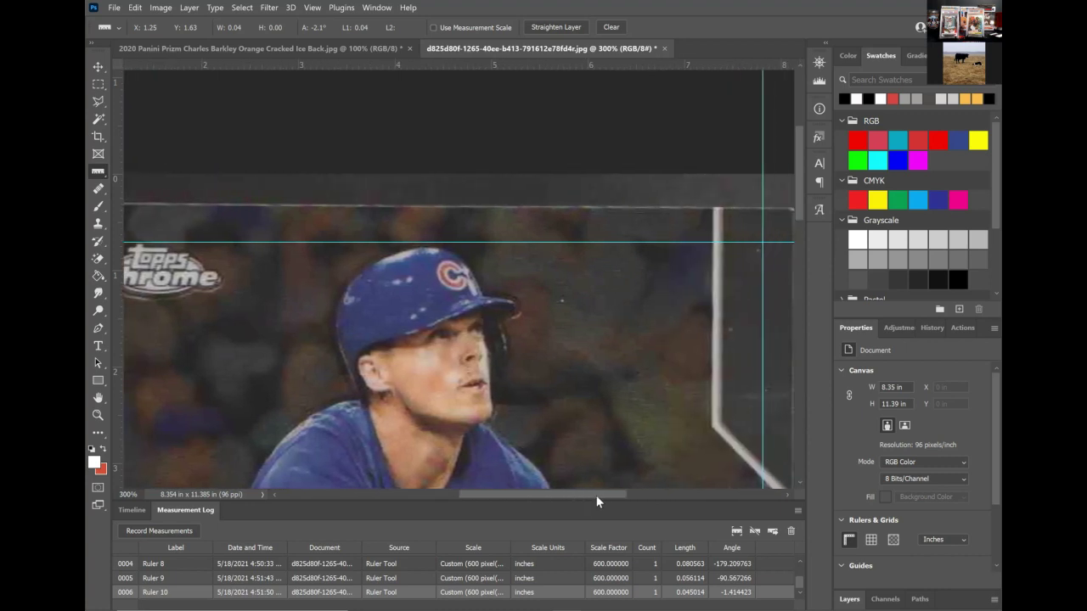
scroll(798, 235, "down", 3)
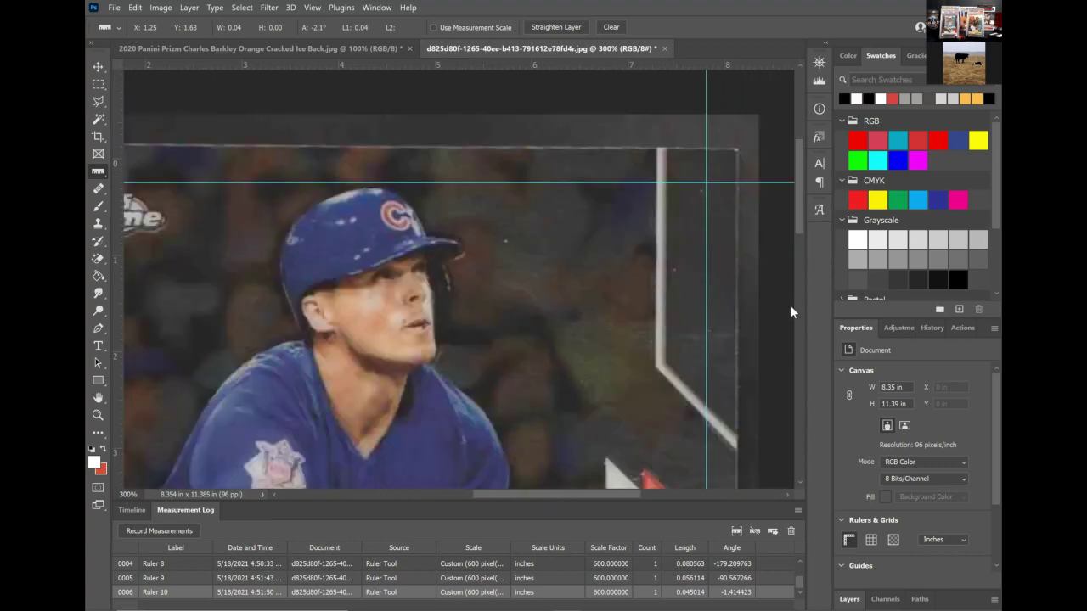
scroll(652, 378, "down", 6)
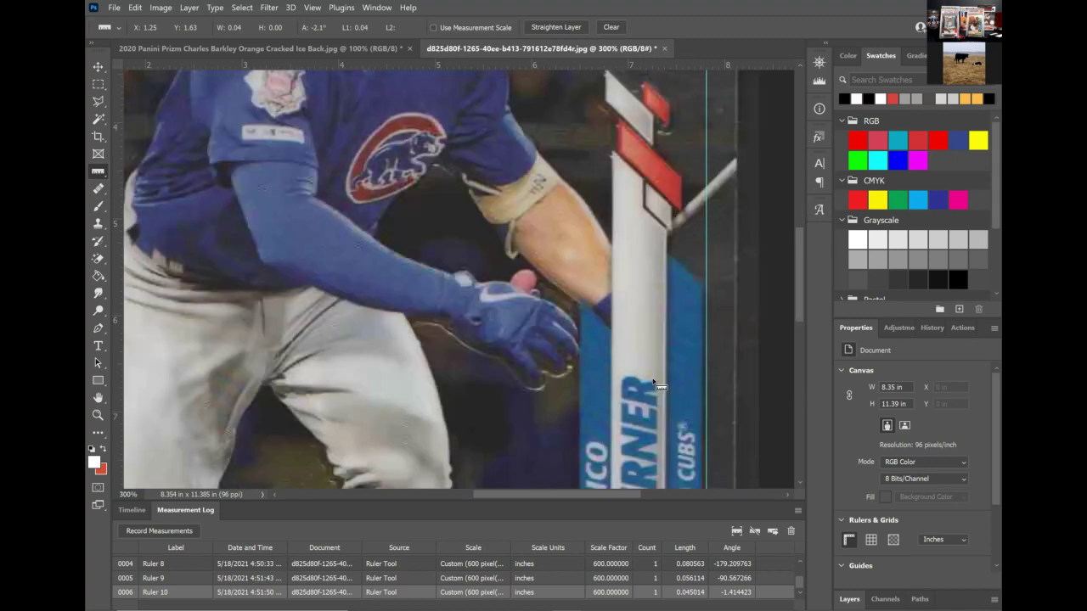
- Review the whole card within its four guides, and inspect the lower-left corner around the RC logo closely
key("ctrl+minus")
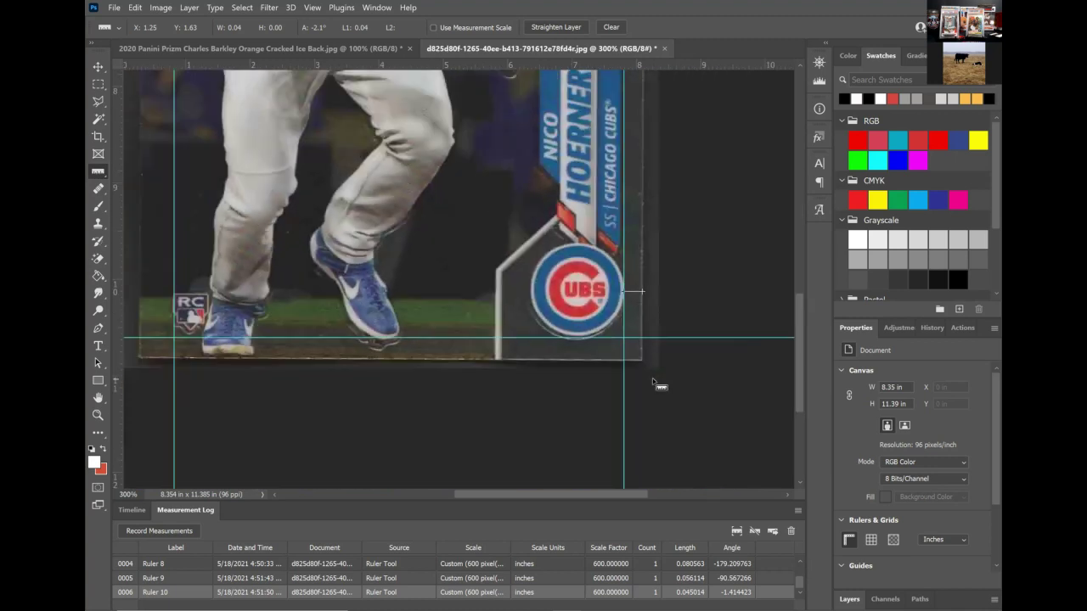
key("ctrl+minus")
key("ctrl+minus")
key("ctrl+minus")
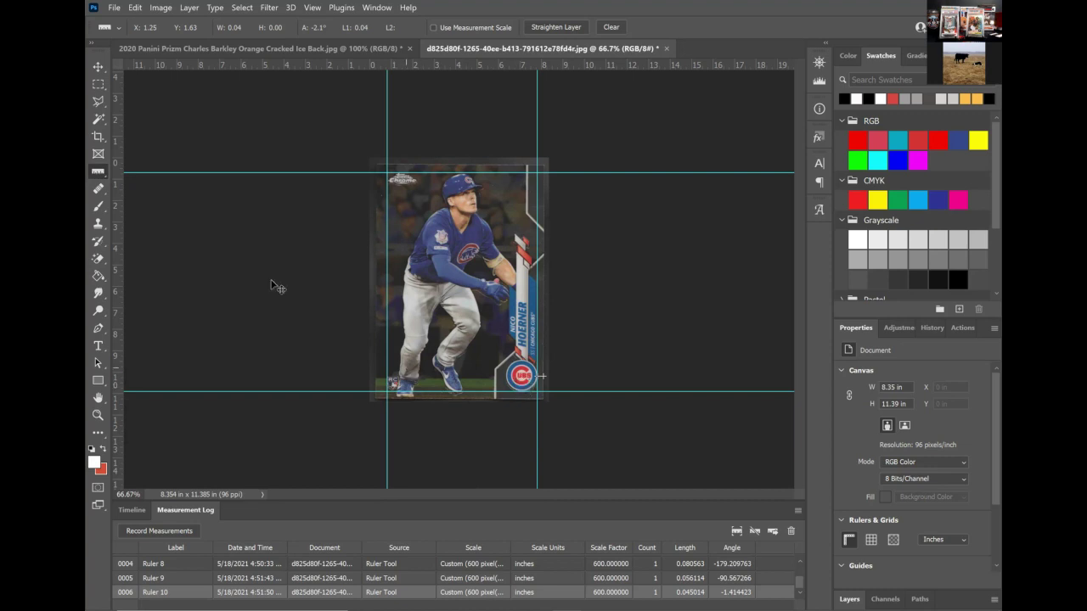
key("ctrl+plus")
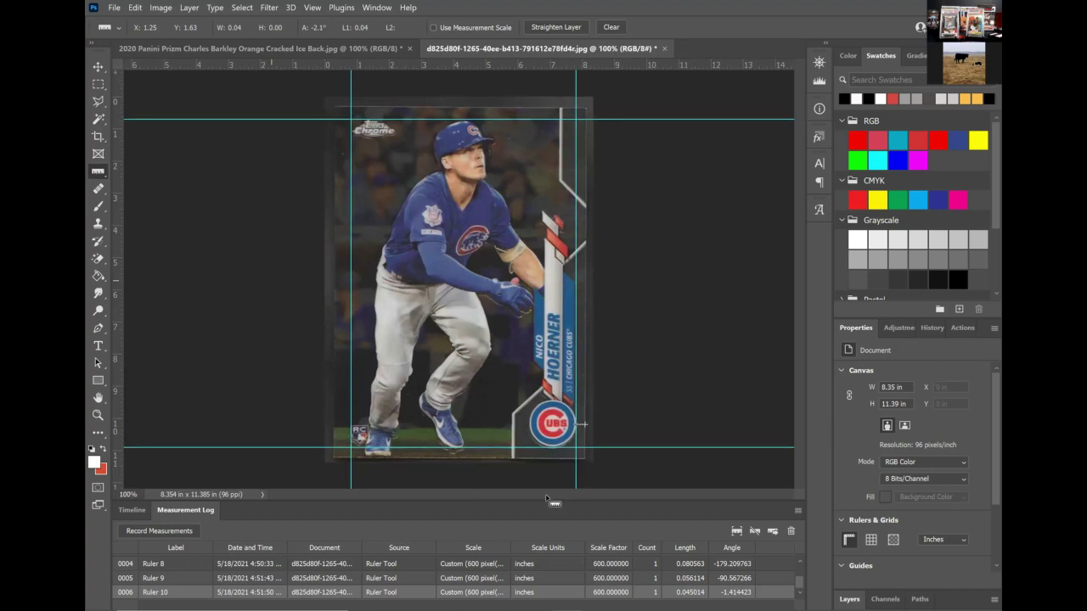
key("ctrl+plus")
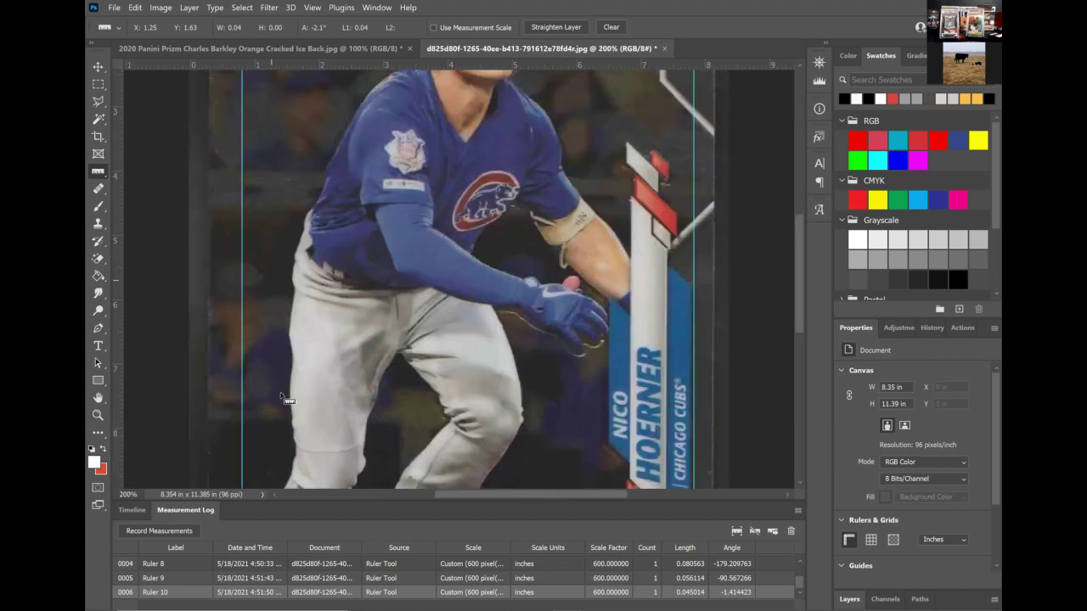
key("ctrl+plus")
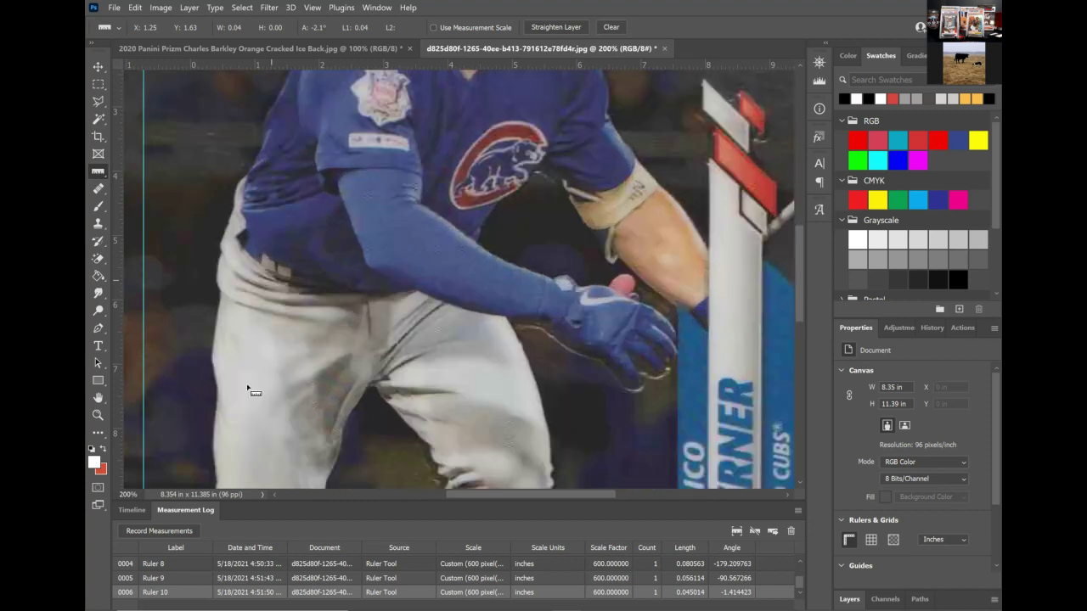
key("ctrl+plus")
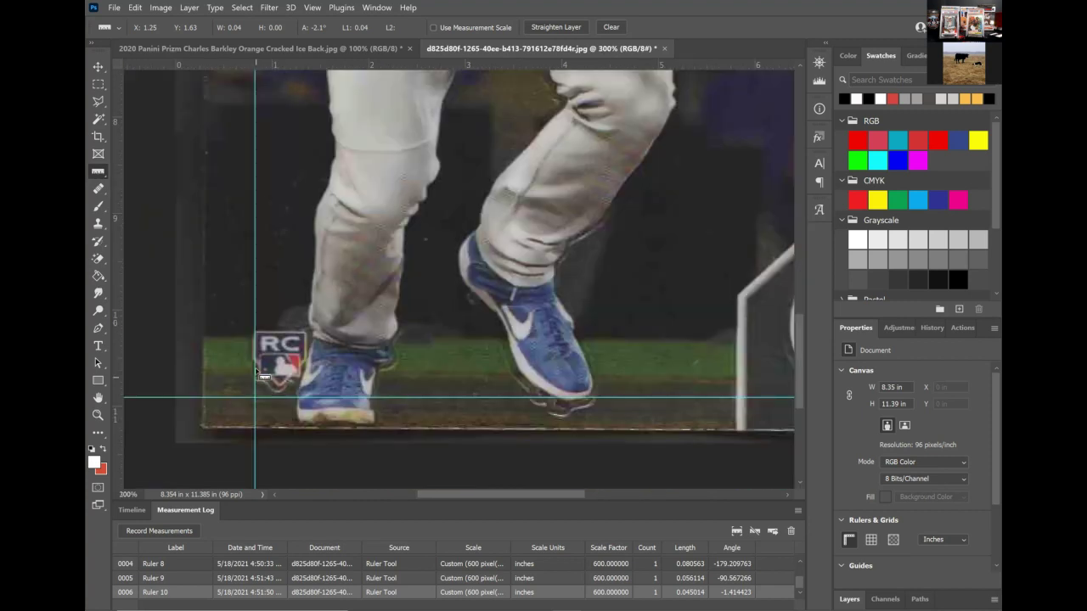